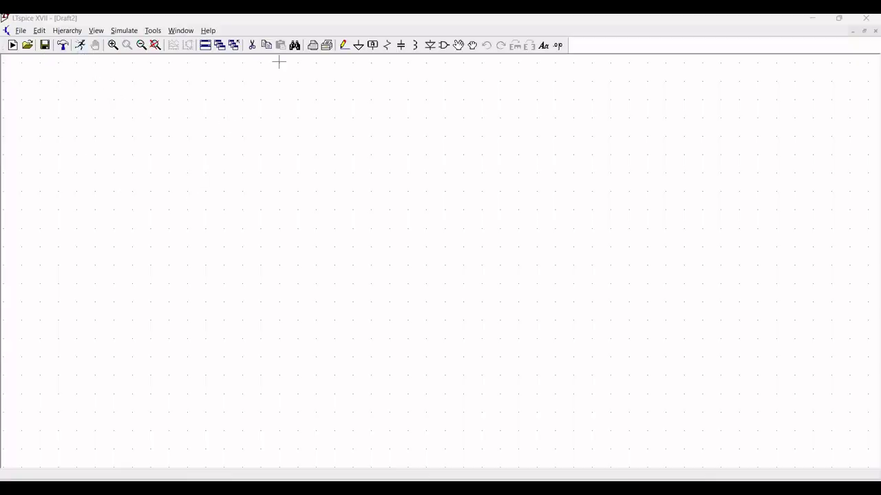
Place an LM741 op-amp mid-sheet, rotated 180 degrees and mirrored so its non-inverting input sits above the inverting one.
click(444, 45)
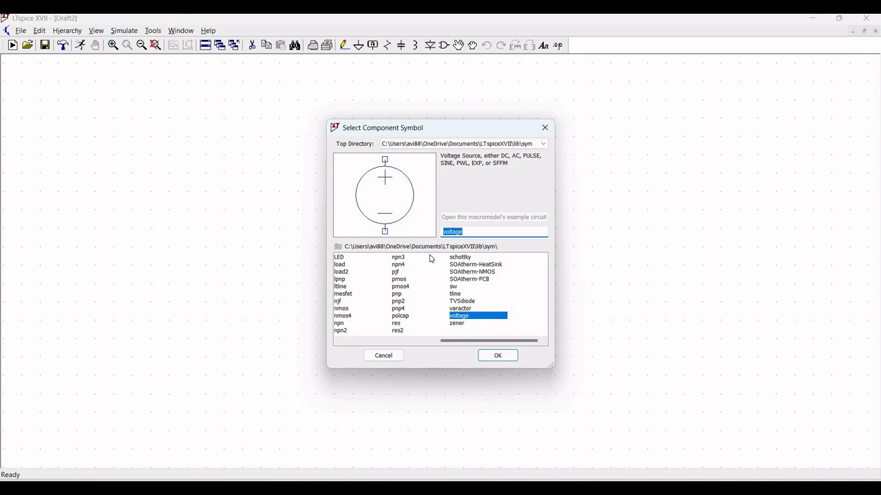
text(LM)
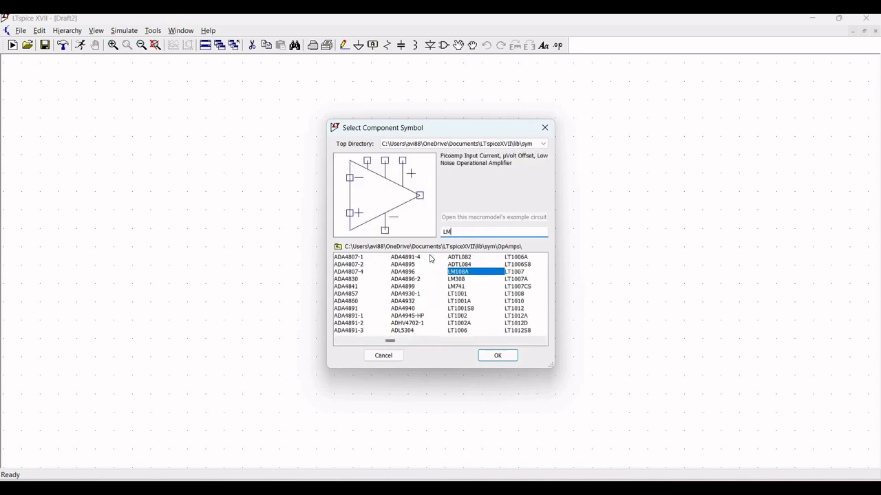
text(741)
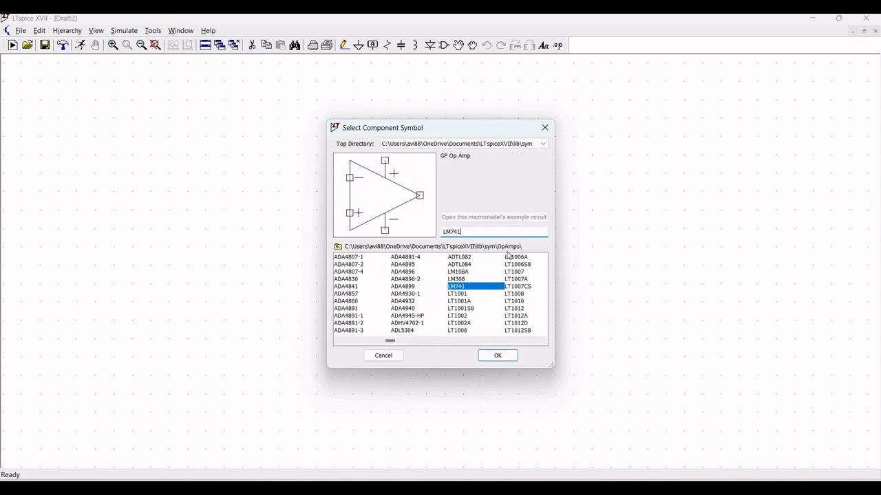
click(460, 287)
click(497, 355)
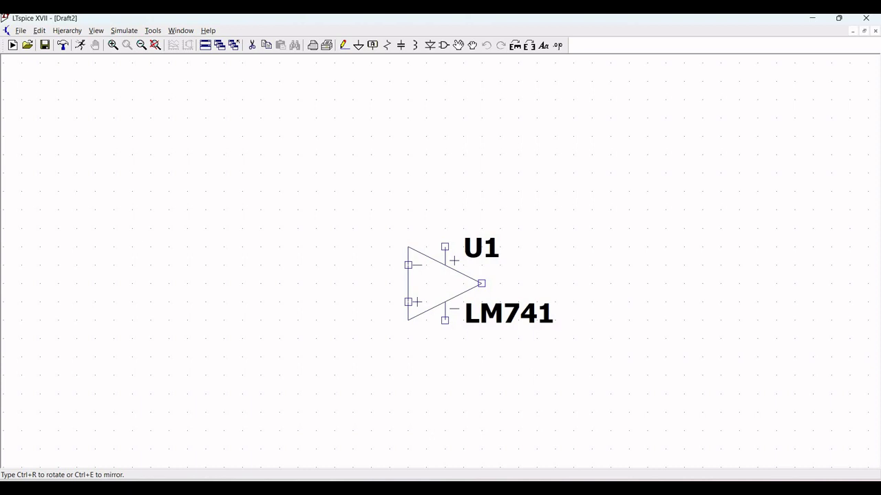
key(ctrl+r)
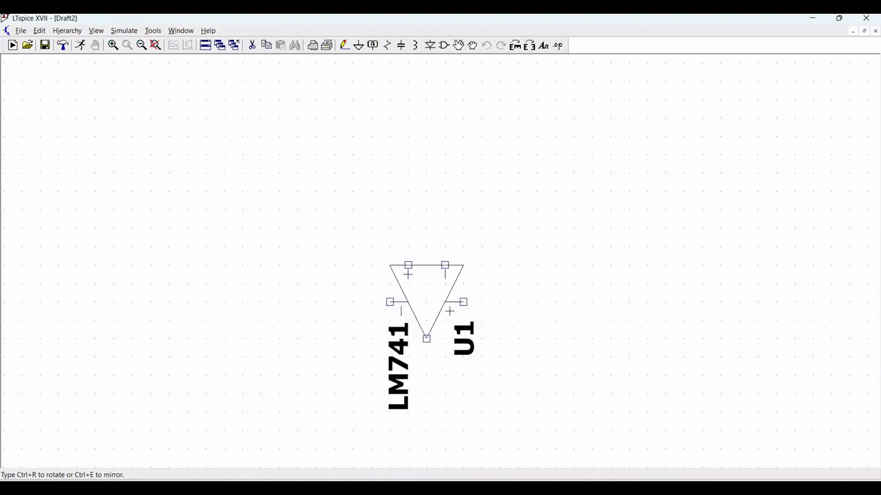
key(ctrl+r)
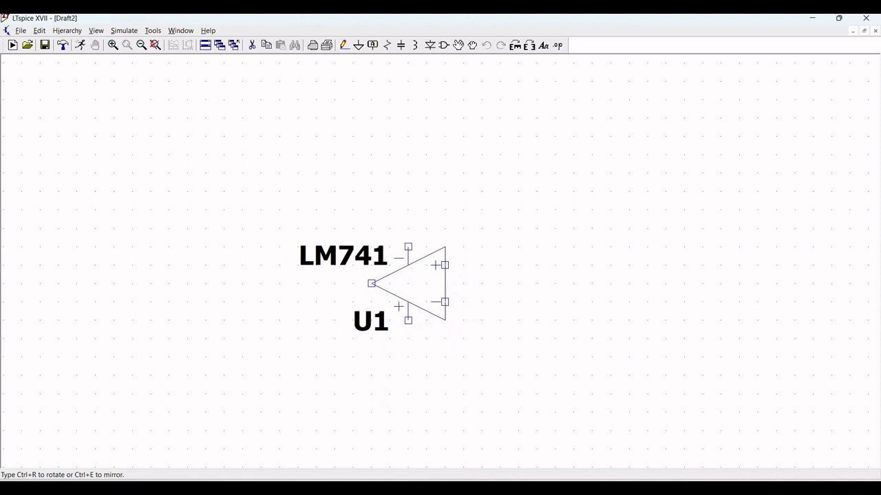
key(ctrl+e)
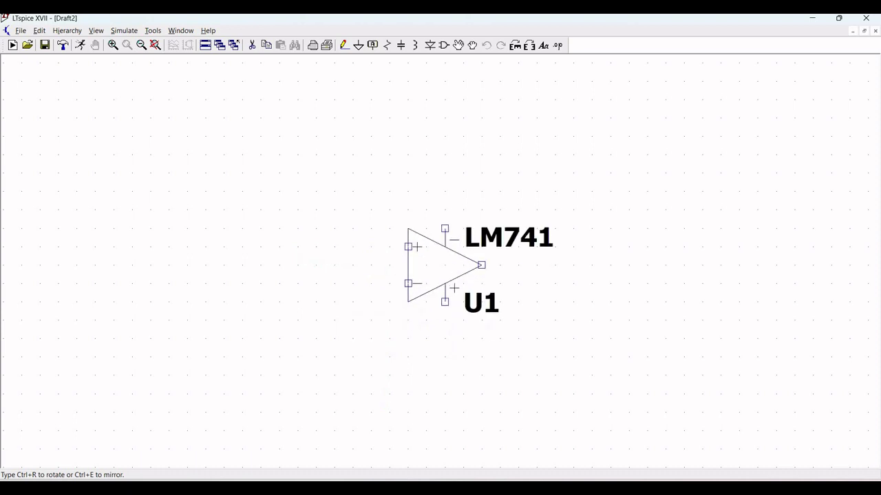
click(444, 265)
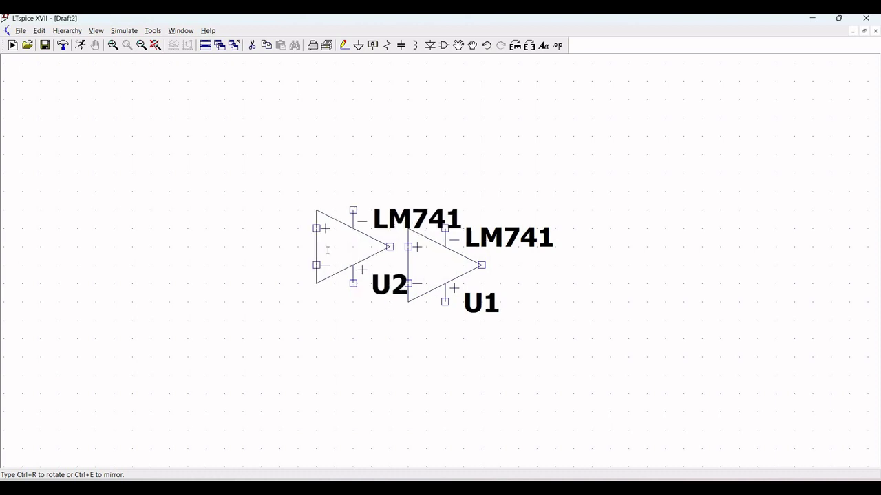
key(Escape)
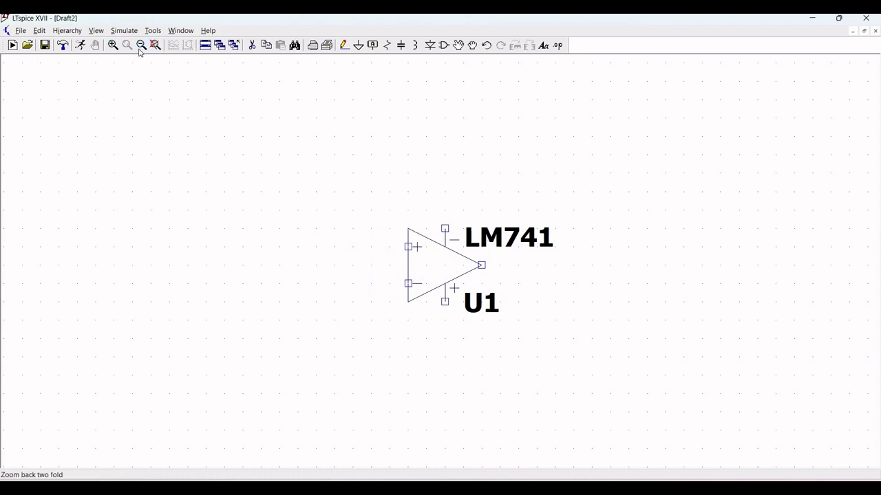
Place four resistors: one horizontal and one vertical up and left of the op-amp, and two vertical ones stacked to its lower right.
click(141, 45)
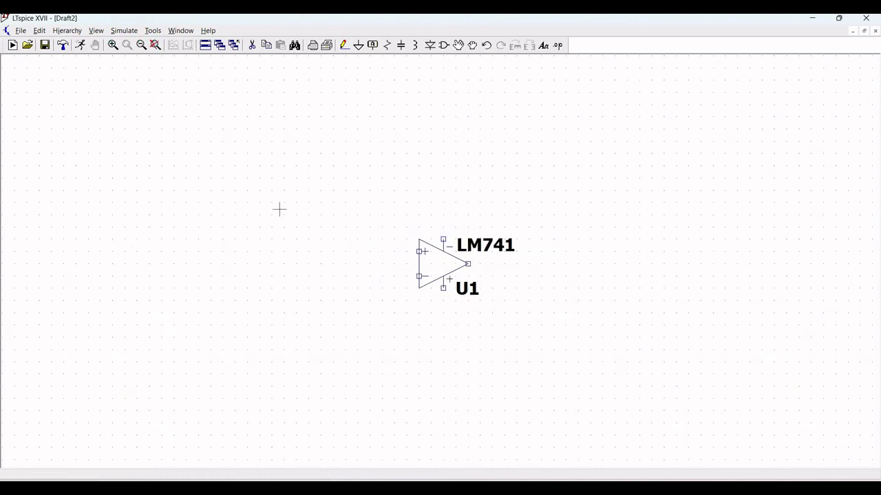
click(388, 45)
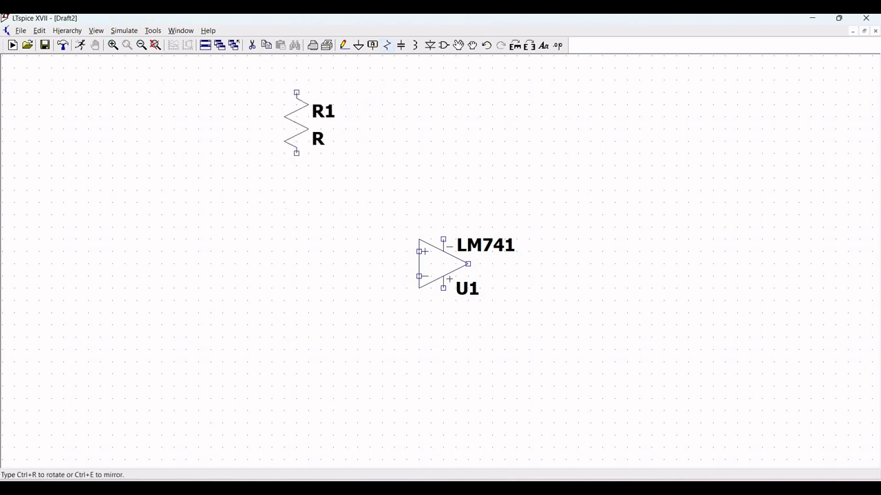
key(ctrl+r)
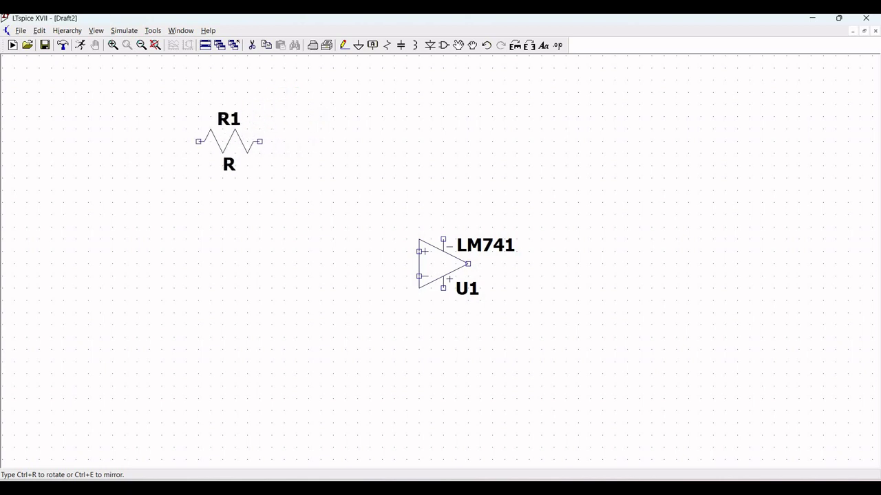
click(229, 141)
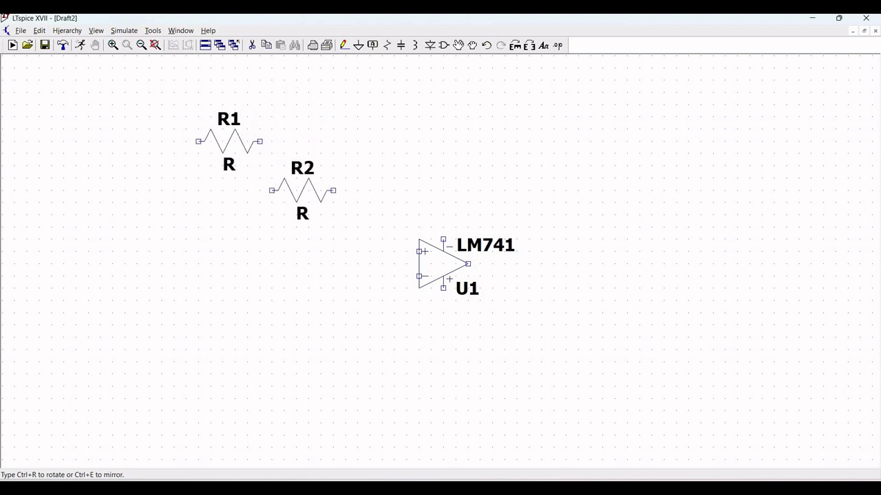
key(ctrl+r)
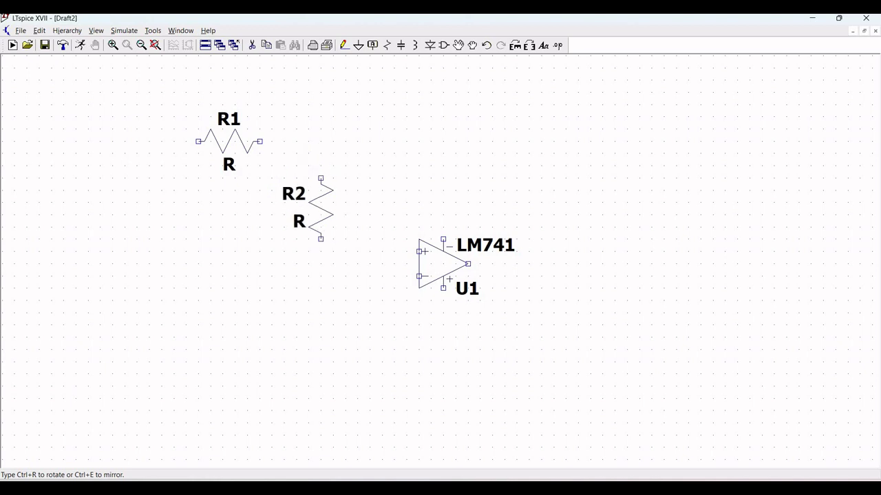
click(321, 209)
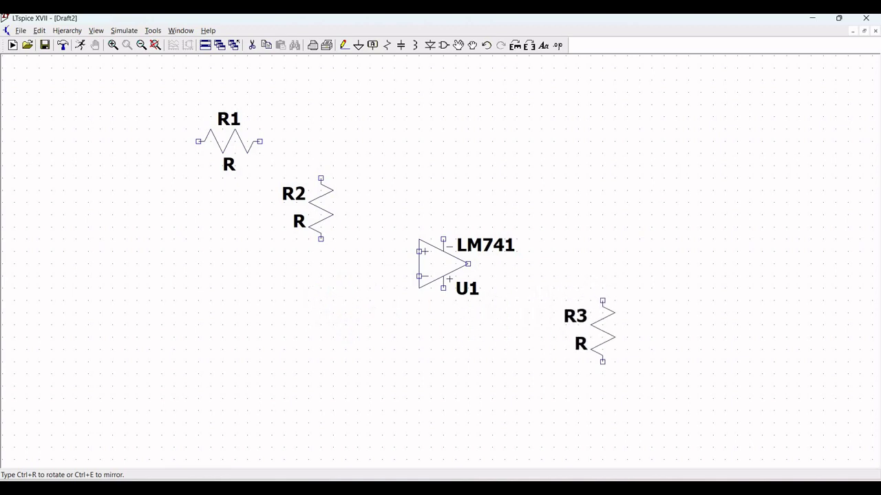
click(602, 331)
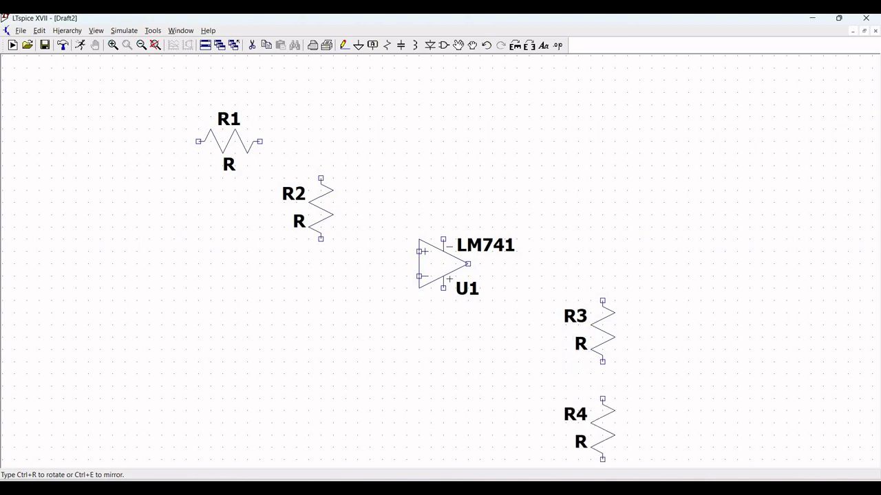
click(604, 434)
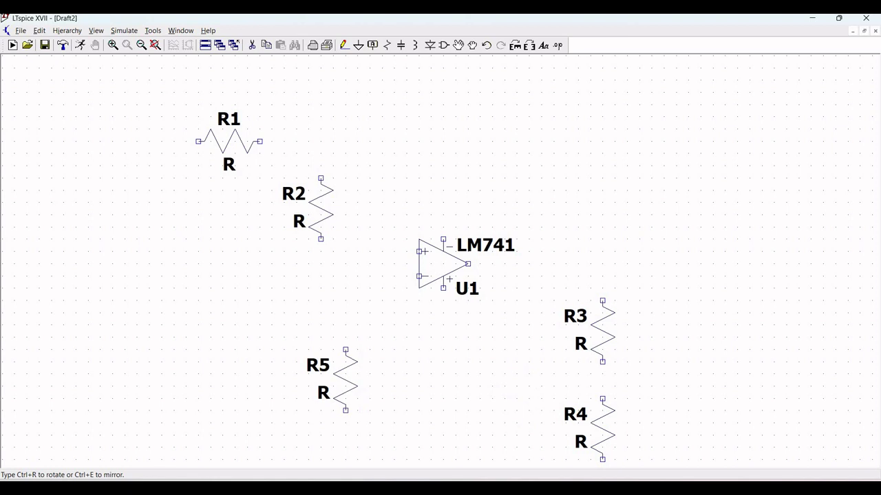
key(Escape)
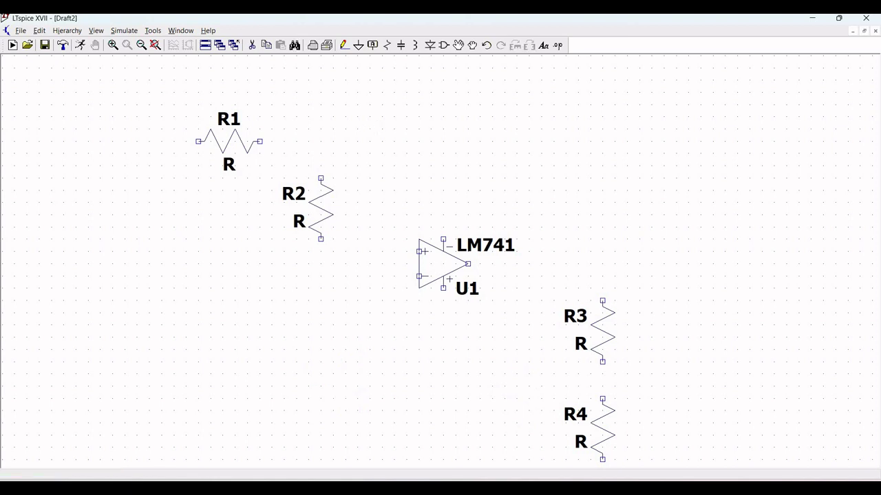
Place two capacitors: a vertical one below and left of the op-amp, and a horizontal one above it.
click(401, 45)
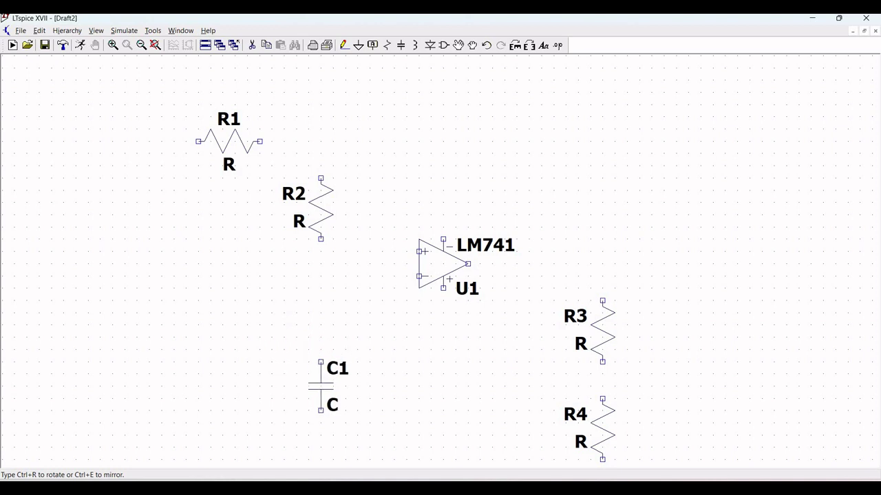
click(320, 362)
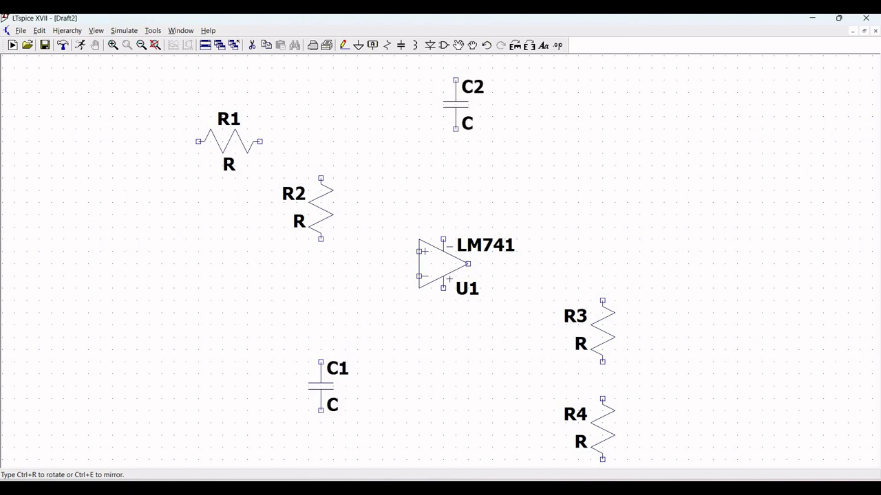
key(ctrl+r)
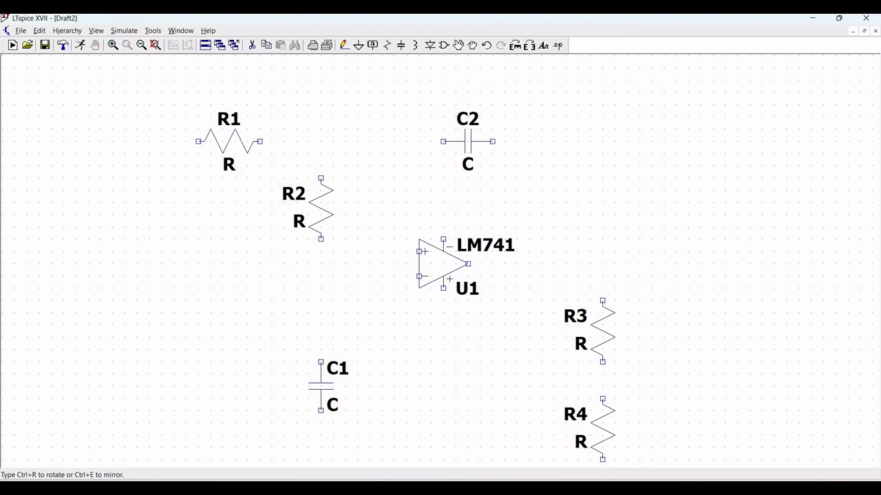
click(493, 141)
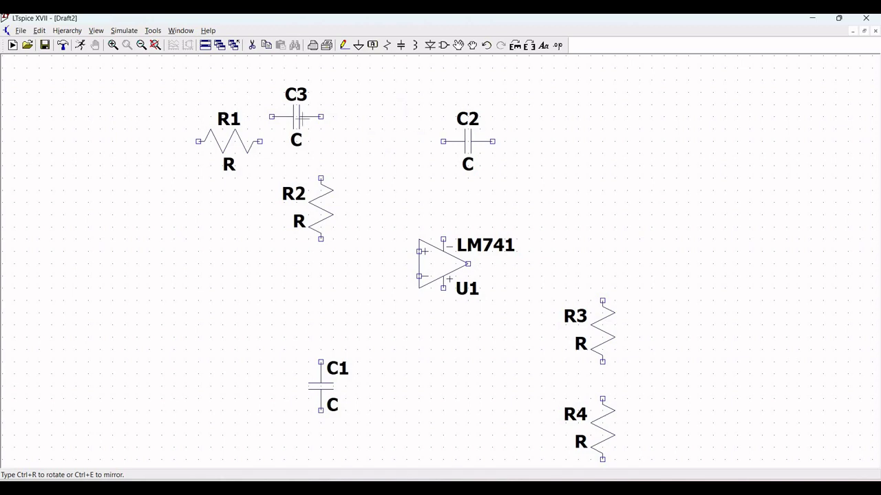
key(Escape)
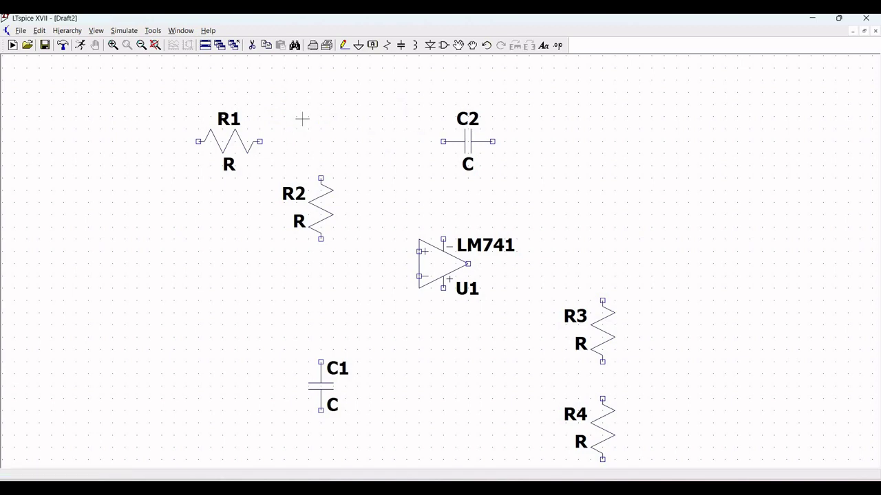
Place three voltage sources left of the circuit: two side by side at the lower left and one level with R1.
click(141, 46)
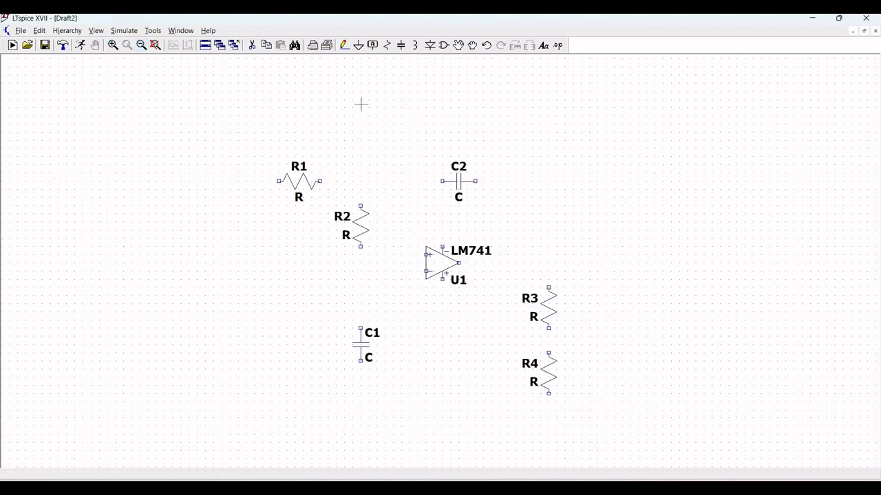
click(444, 51)
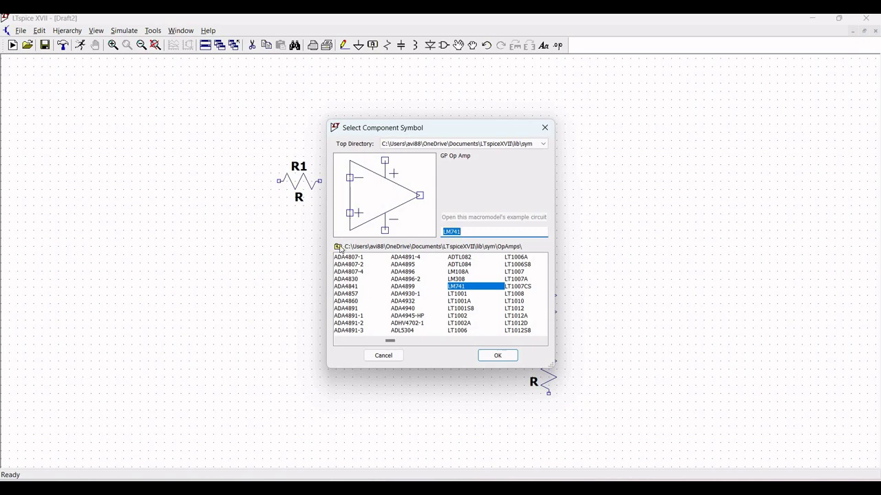
click(339, 247)
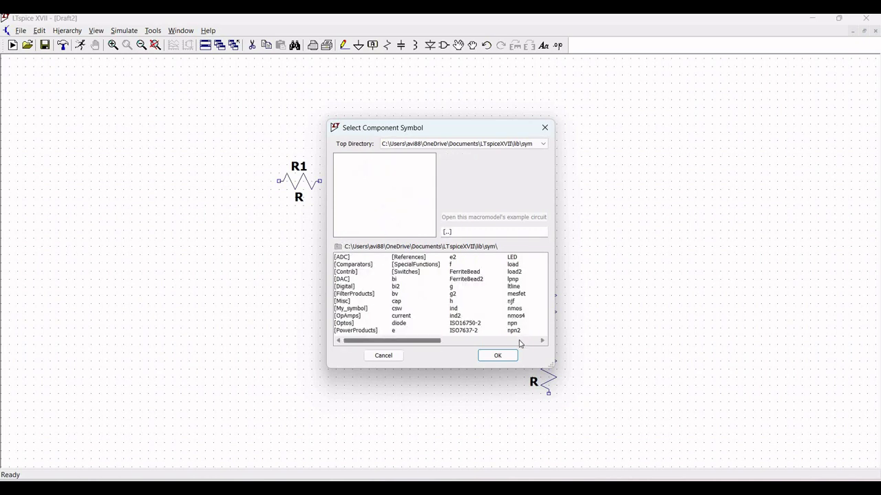
click(523, 341)
click(460, 316)
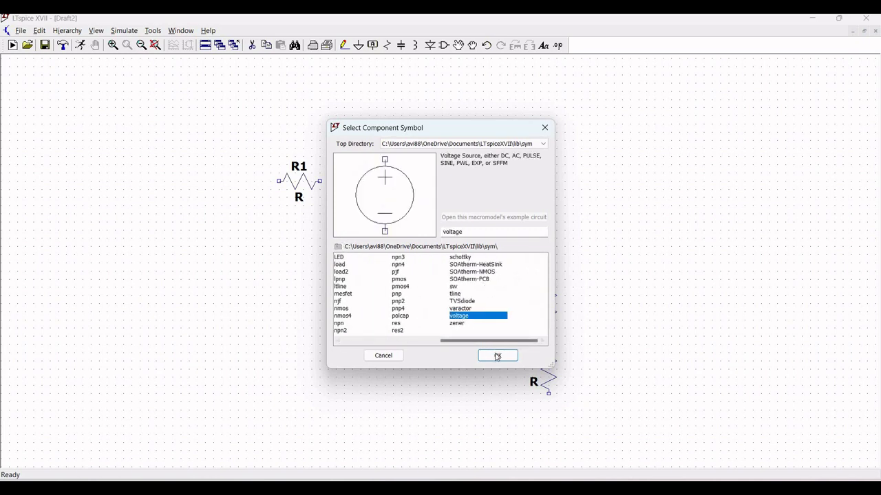
click(497, 355)
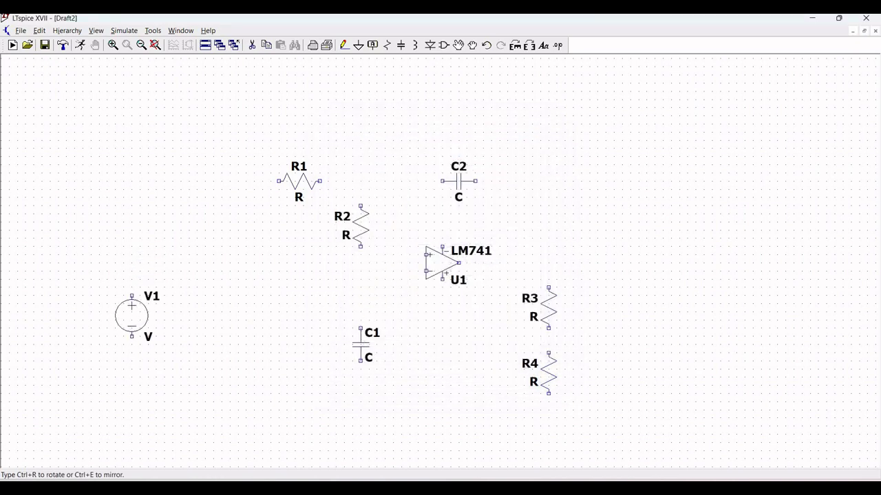
click(131, 316)
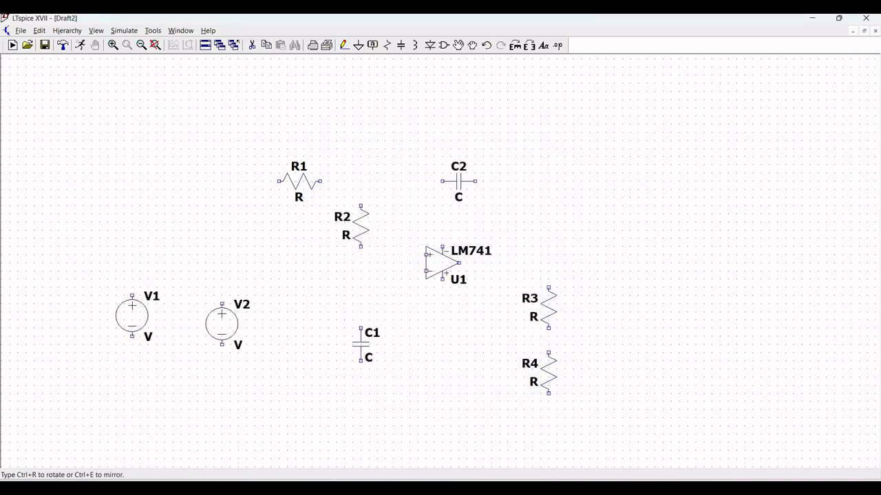
click(213, 316)
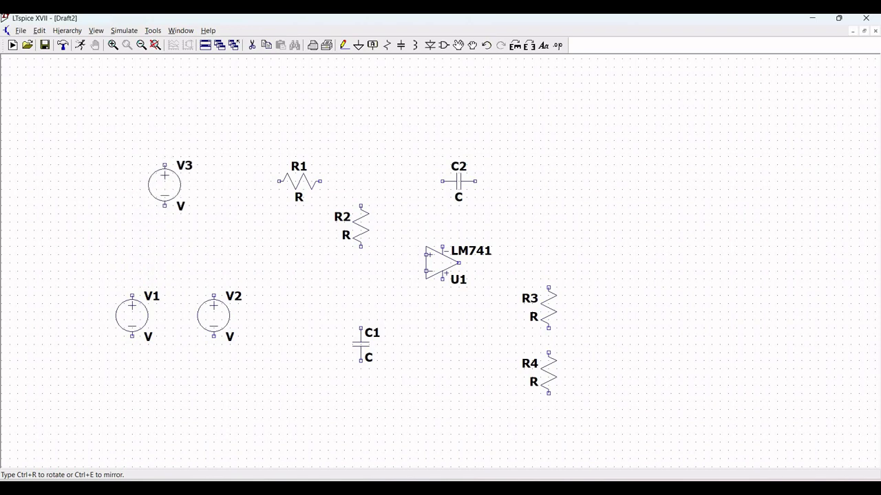
click(173, 201)
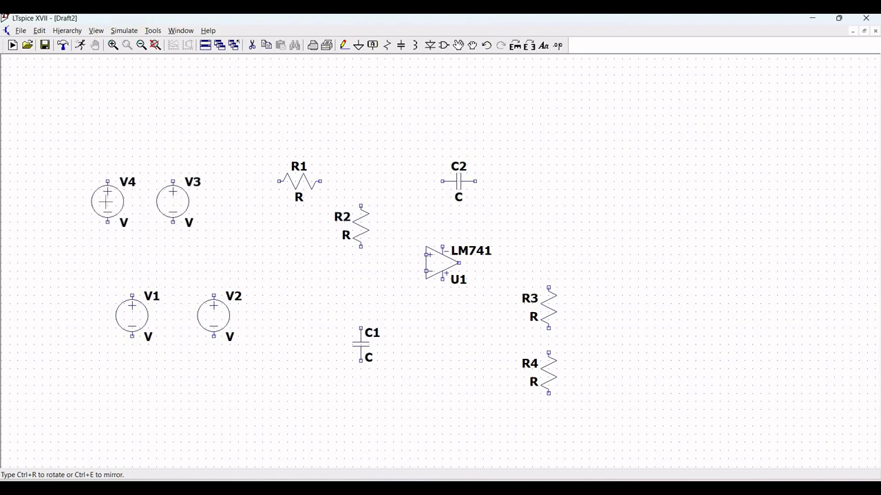
key(Escape)
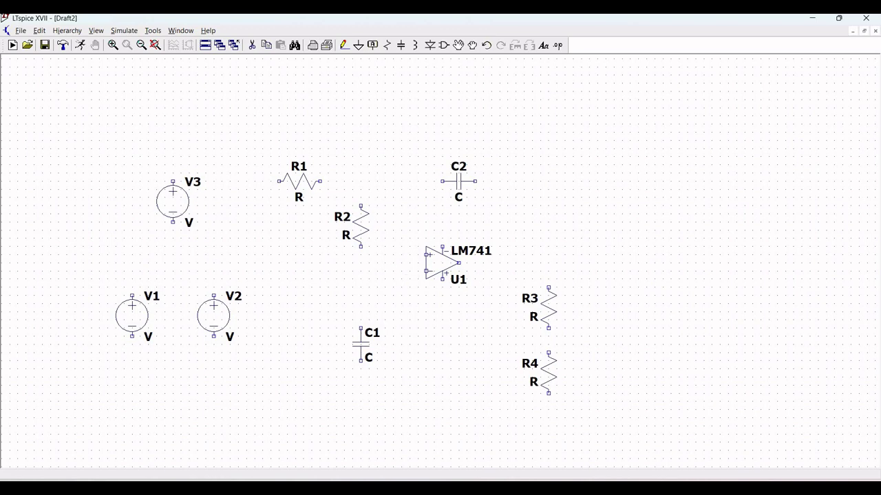
Wire the left end of R1 to the positive terminal of V3.
click(344, 46)
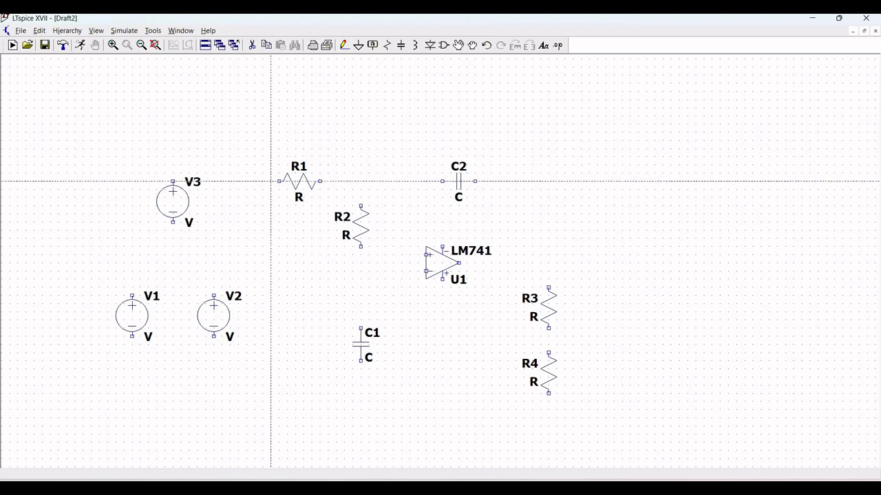
click(278, 181)
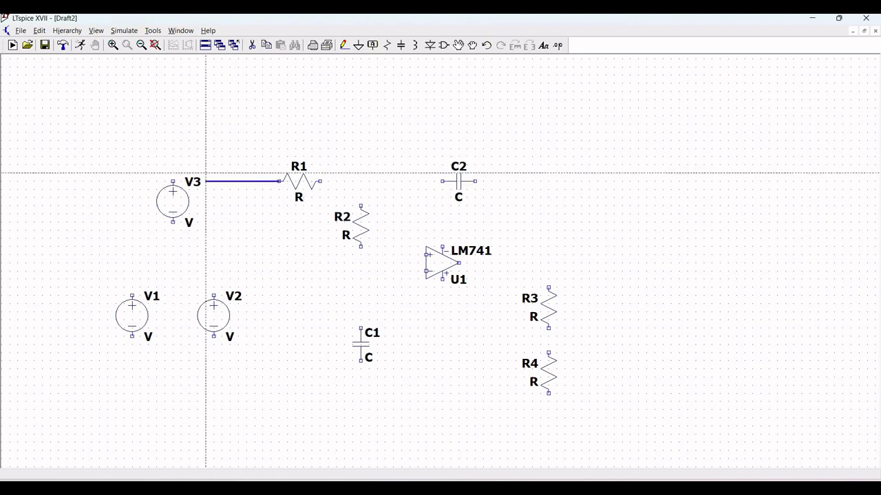
click(173, 181)
key(Escape)
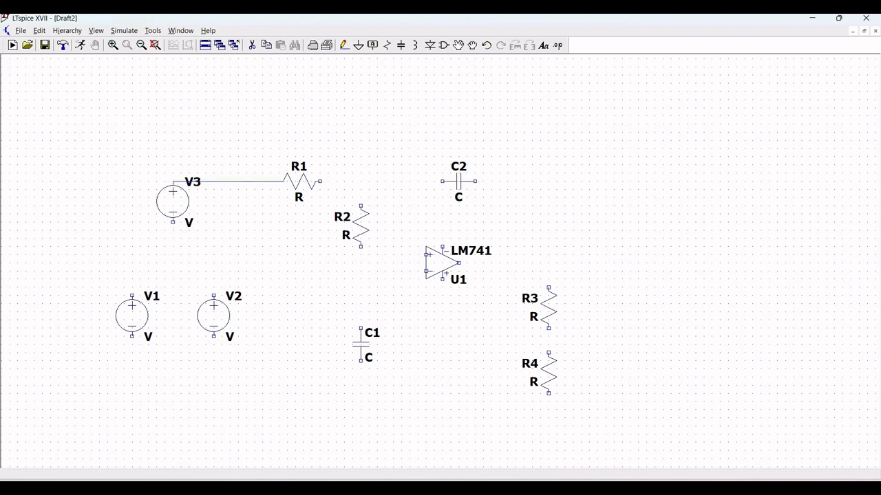
Wire the right end of R1 to the top of R2, and the bottom of R2 to the top of C1.
key(F3)
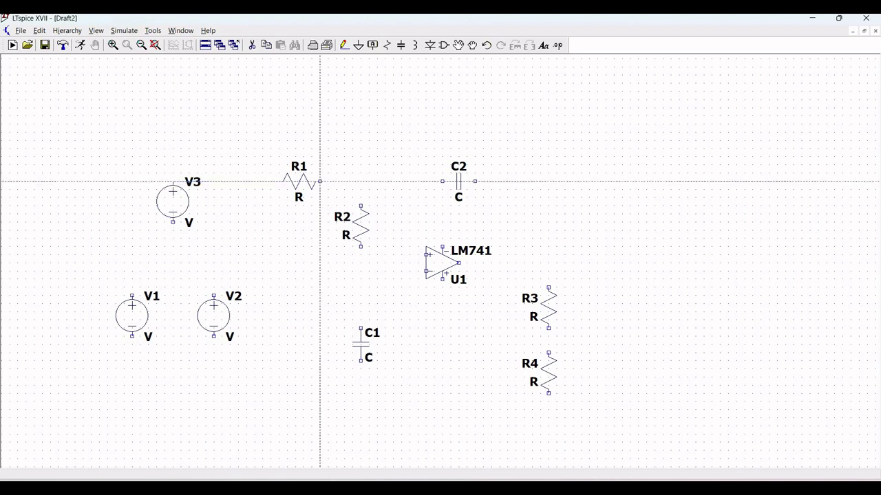
click(320, 181)
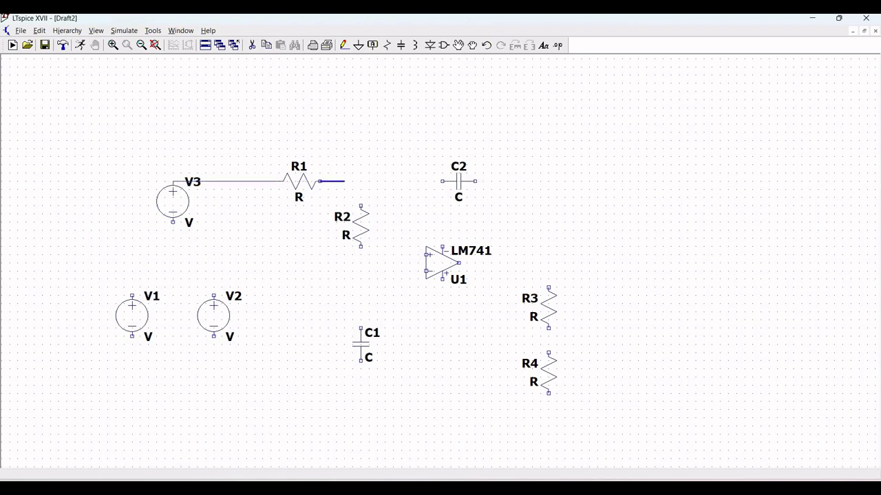
click(361, 205)
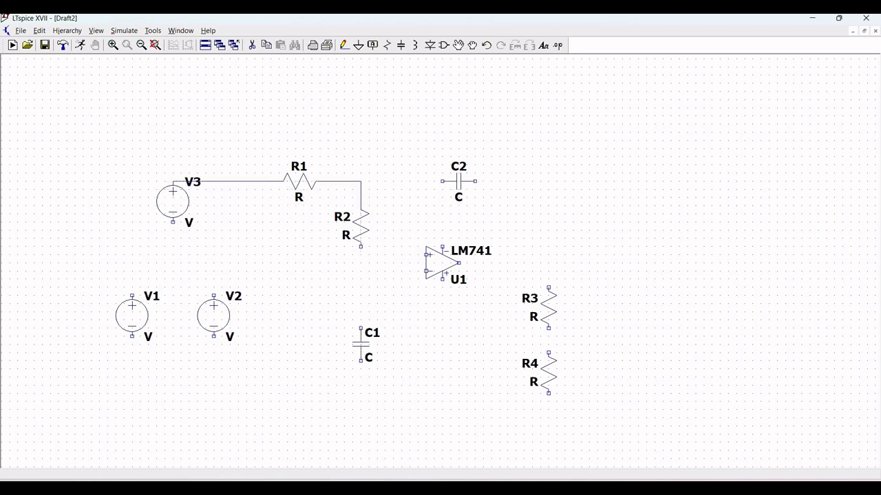
click(360, 247)
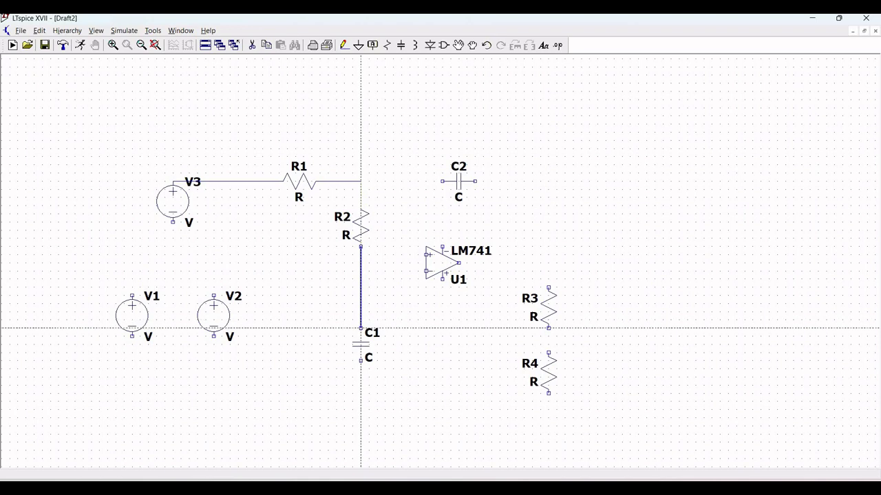
click(361, 328)
key(Escape)
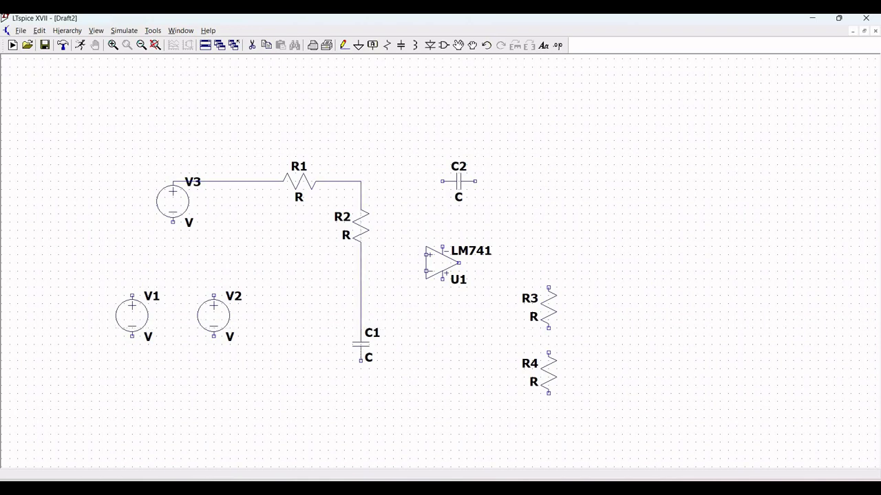
Wire the bottom of C1 along a lower rail to the bottom of R4, and connect the top of R4 to R3.
key(F3)
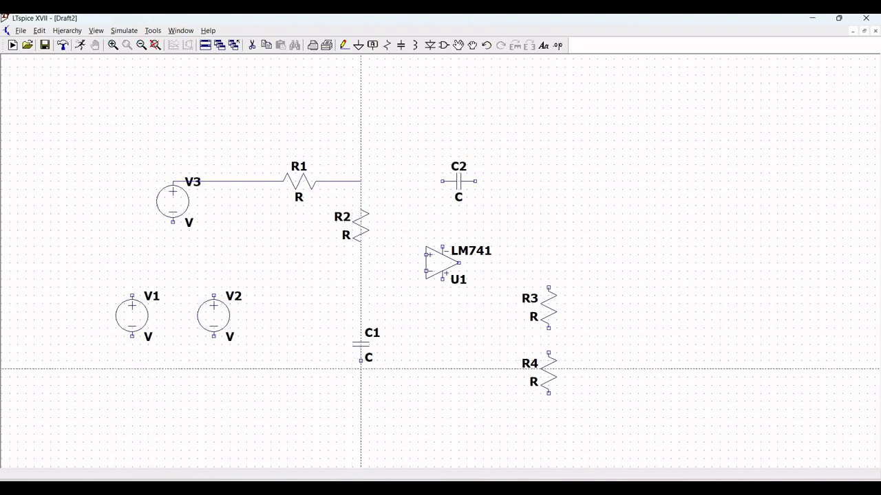
click(360, 360)
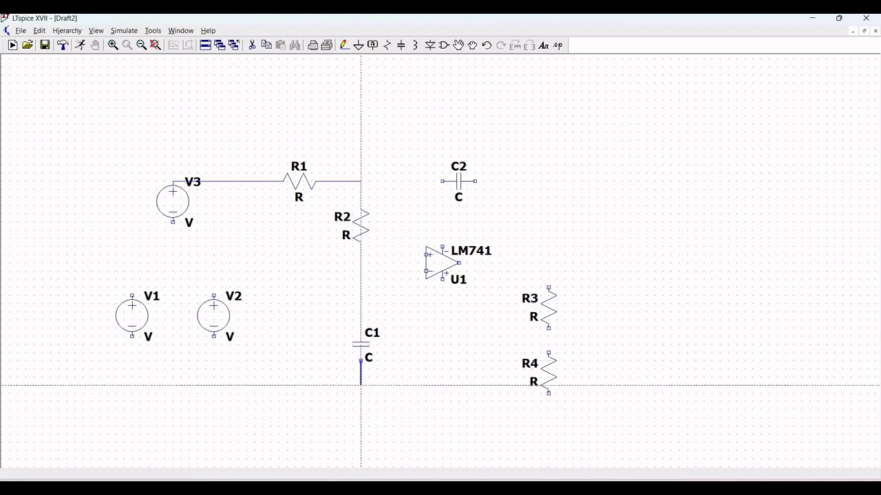
click(361, 410)
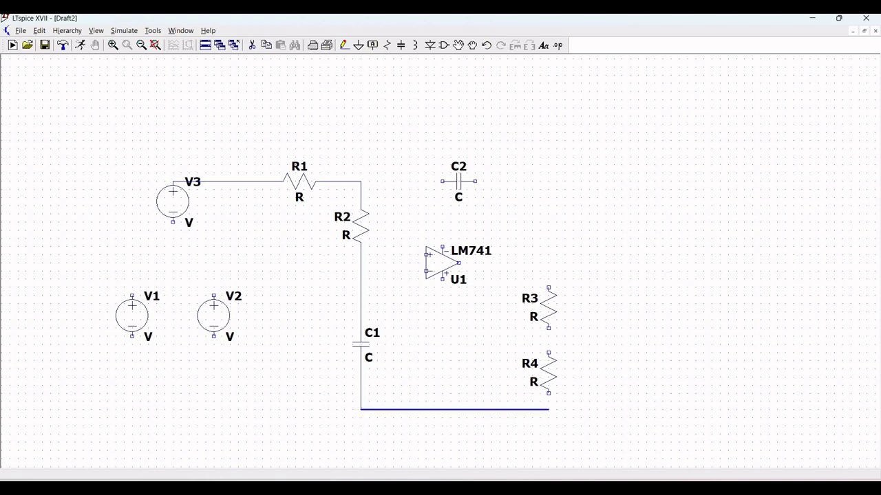
click(548, 410)
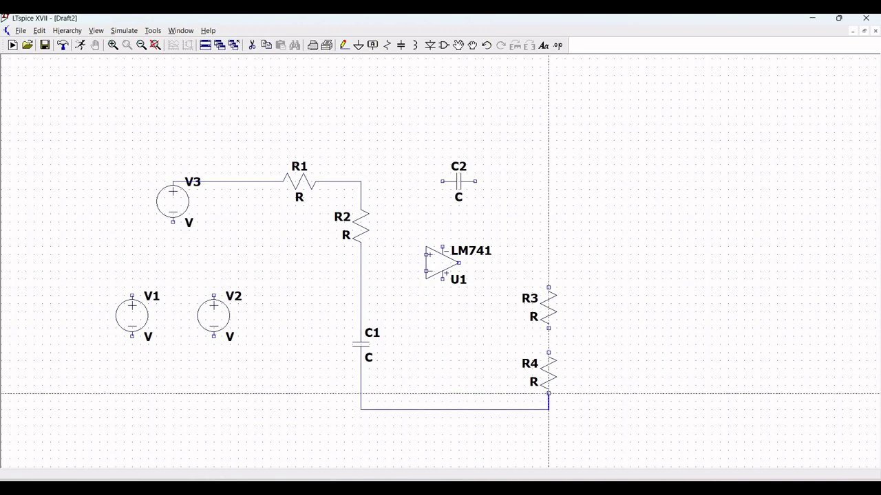
click(548, 394)
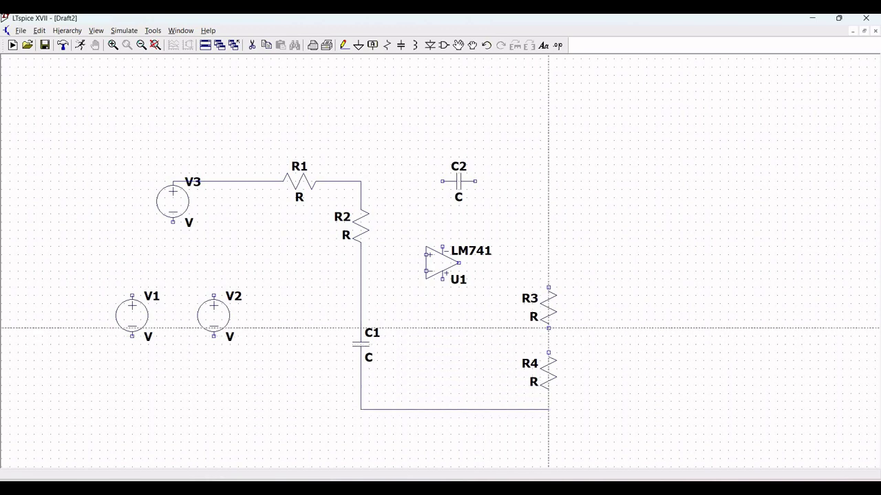
click(548, 328)
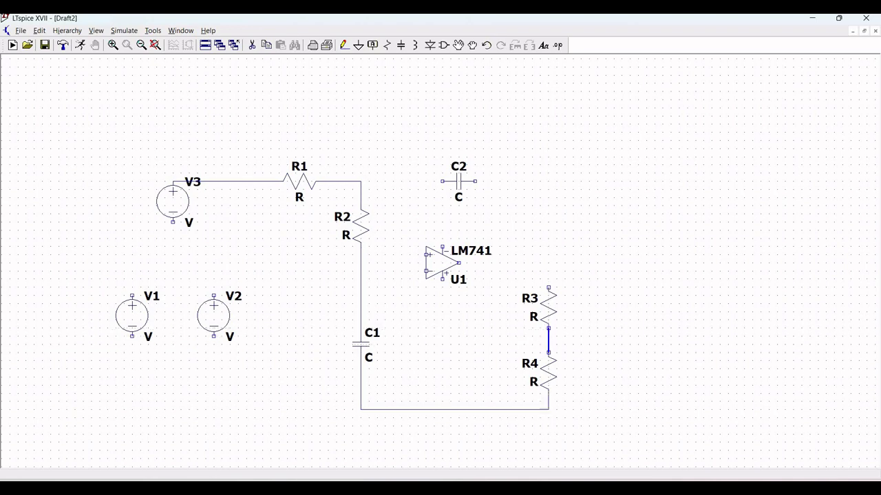
click(549, 352)
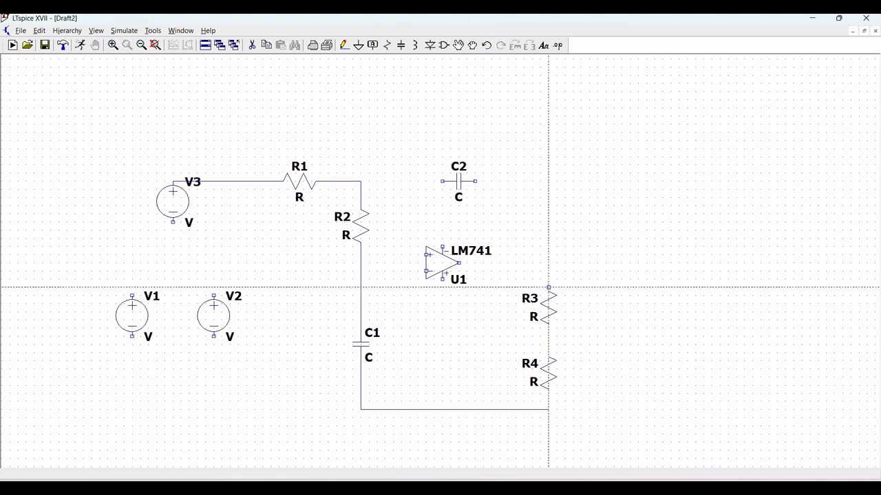
Wire the top of R3 to the right end of C2, and the left end of C2 to the R1–R2 junction.
click(549, 287)
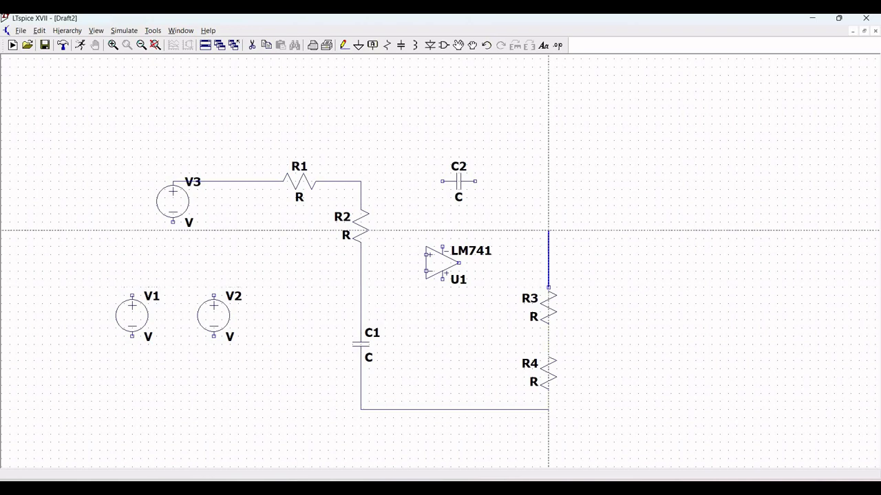
click(549, 181)
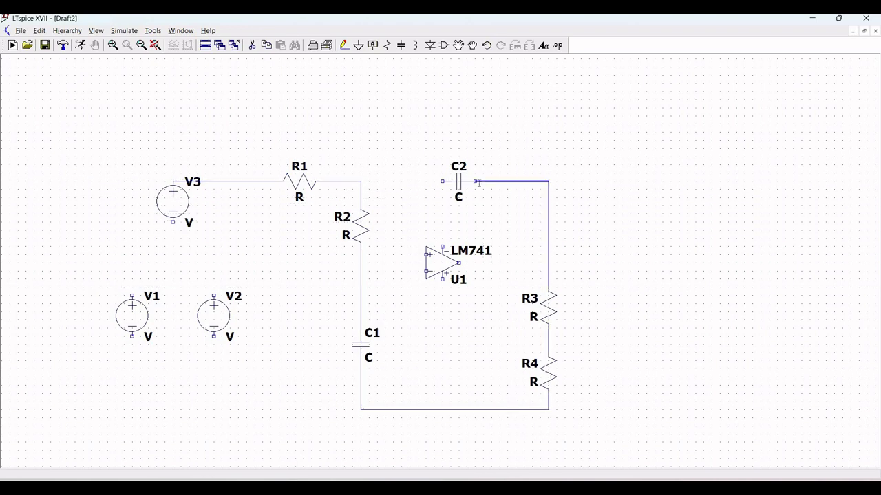
click(475, 182)
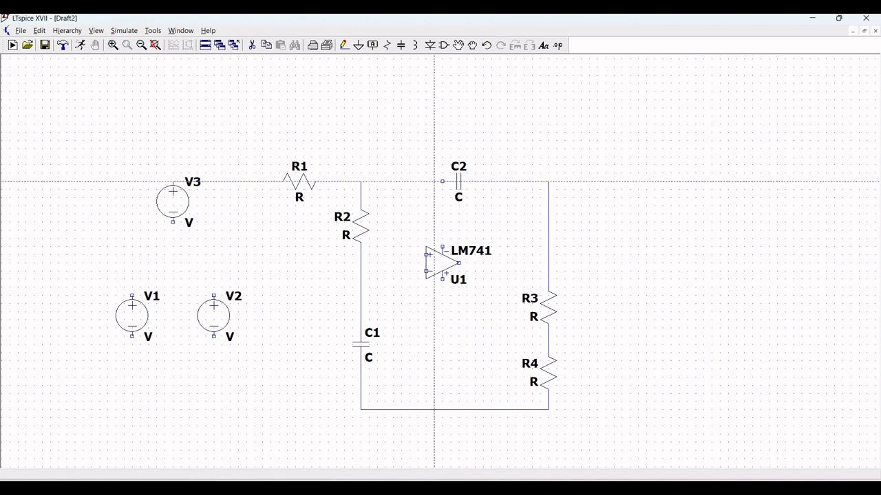
click(442, 182)
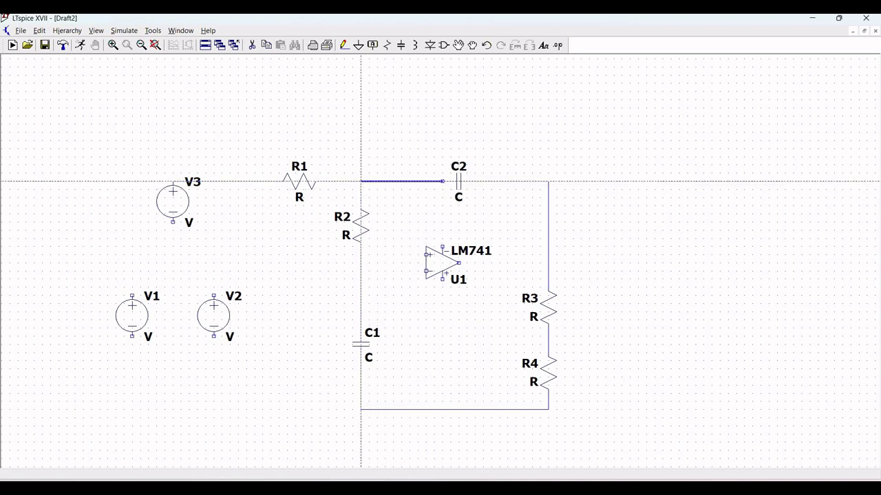
click(361, 182)
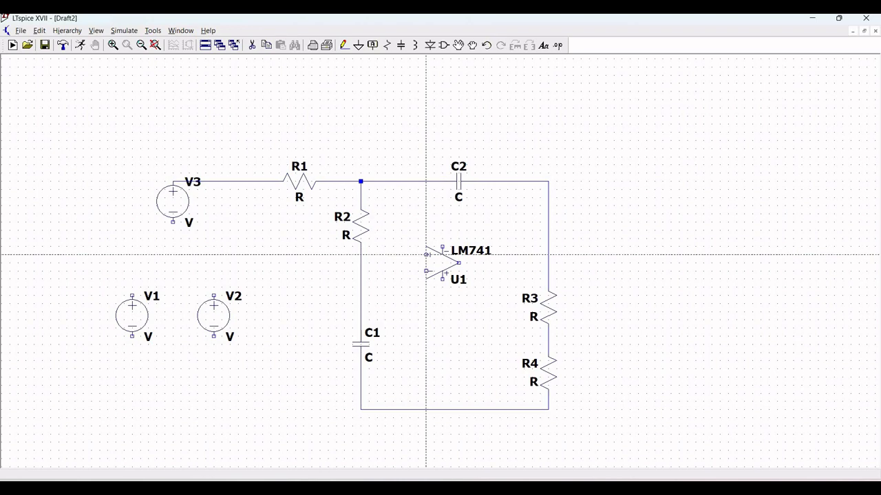
Wire the op-amp's plus input to the R2–C1 wire, its minus input to the R3–R4 wire, and its output to the C2–R3 wire.
click(425, 255)
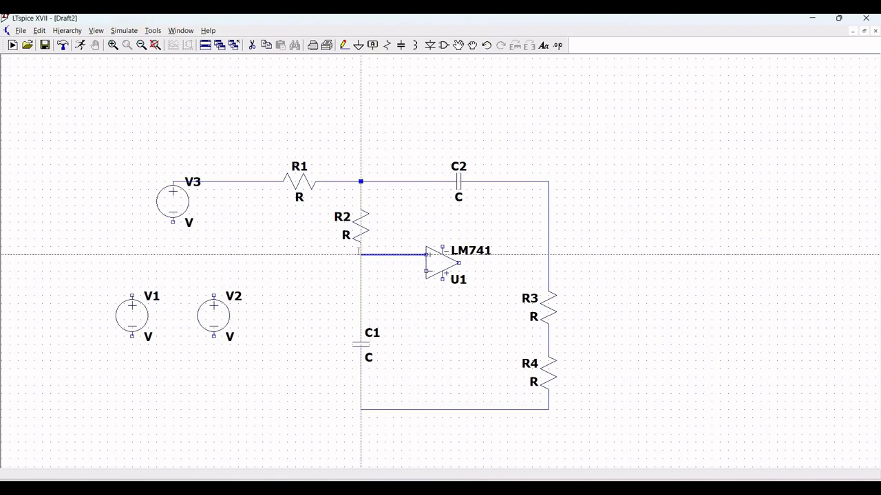
click(360, 255)
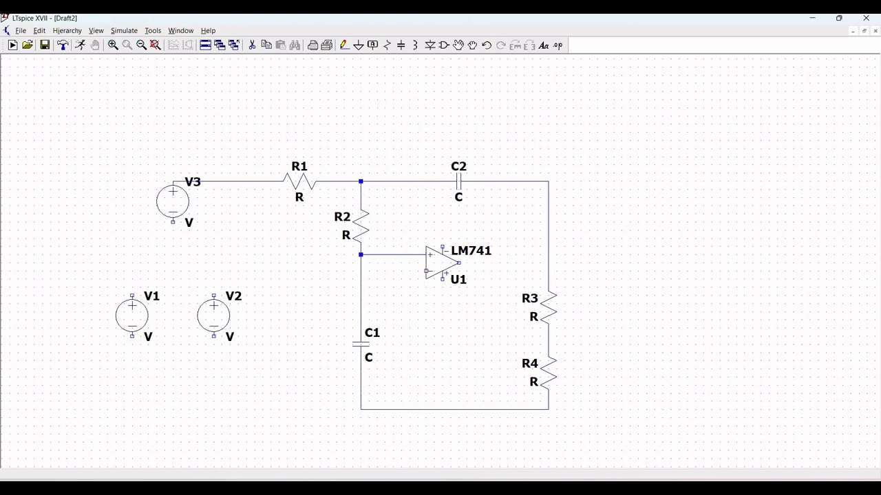
click(426, 271)
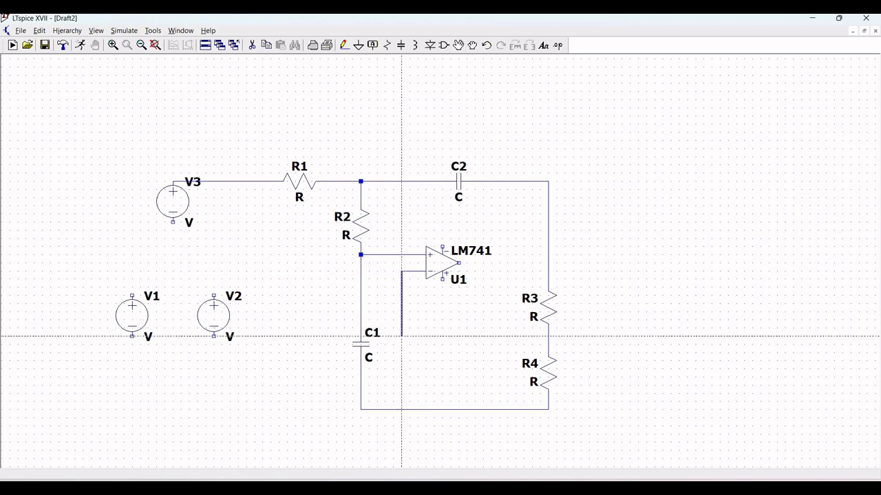
click(402, 336)
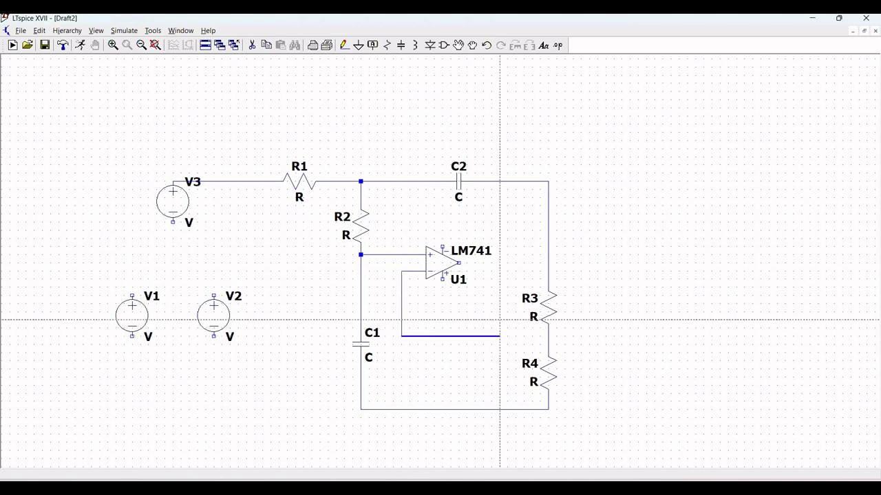
click(548, 336)
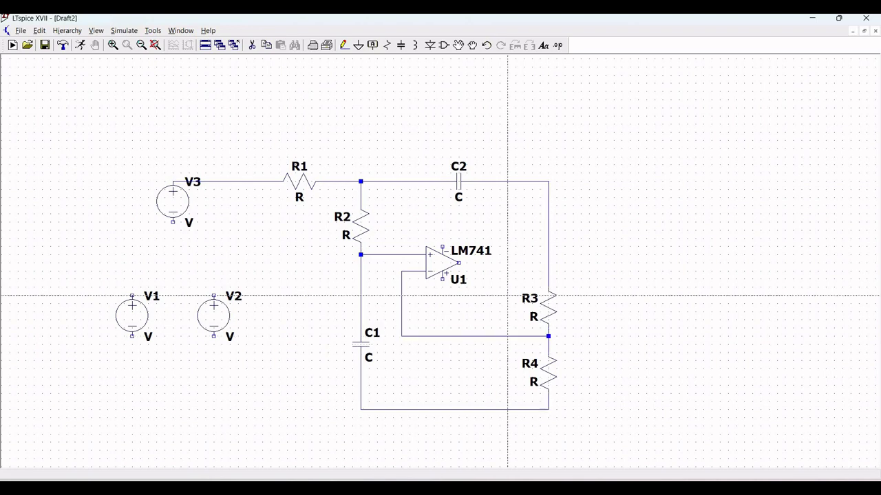
click(459, 263)
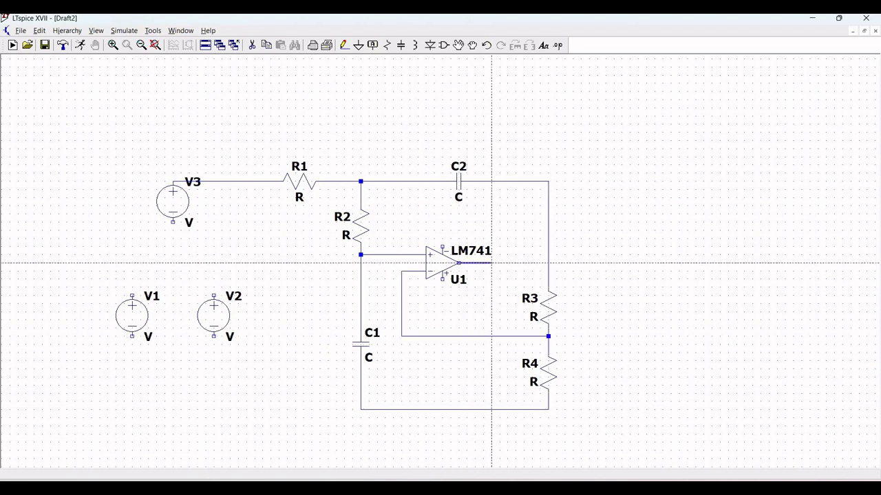
click(548, 262)
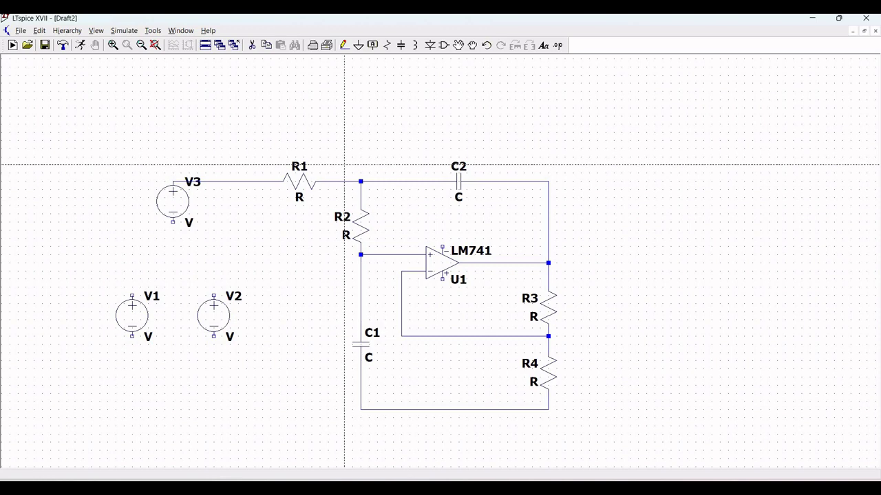
Draw short vertical wire stubs upward from the positive terminals of V1 and V2.
click(133, 295)
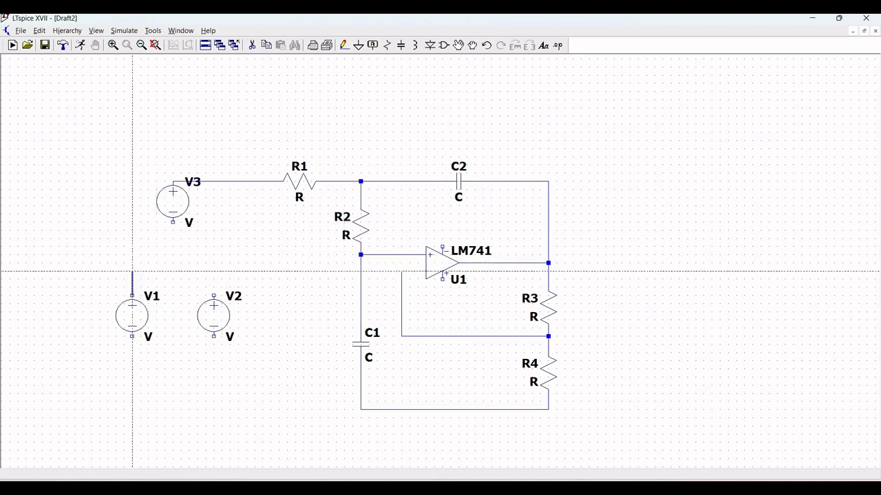
right_click(133, 272)
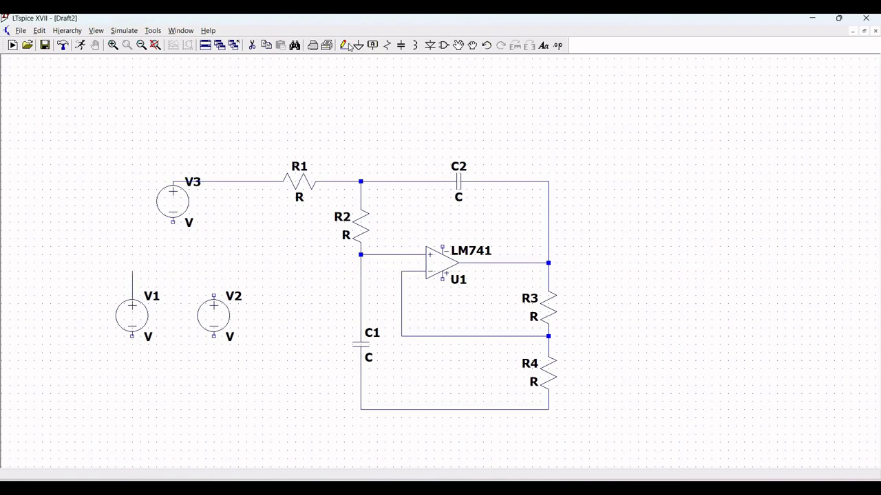
click(214, 296)
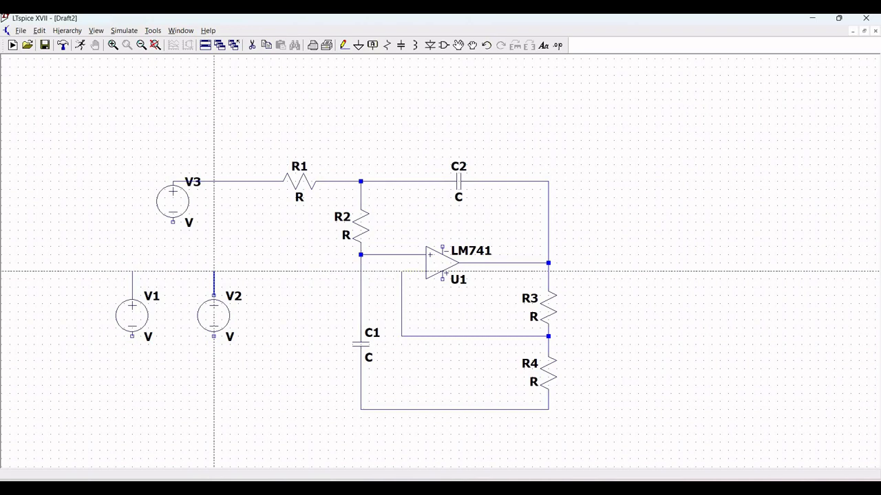
click(214, 272)
key(Escape)
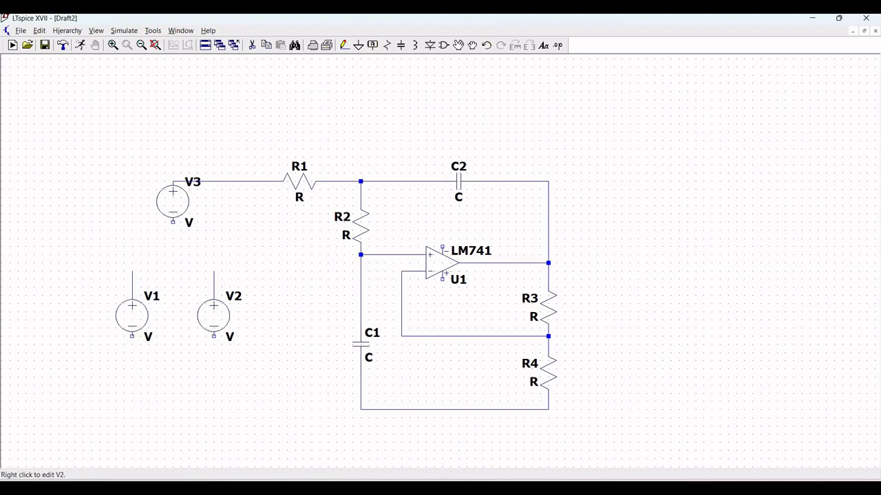
Place ground symbols on the negative terminals of V3, V1 and V2, and one just below the wire joining C1 and R4.
click(359, 45)
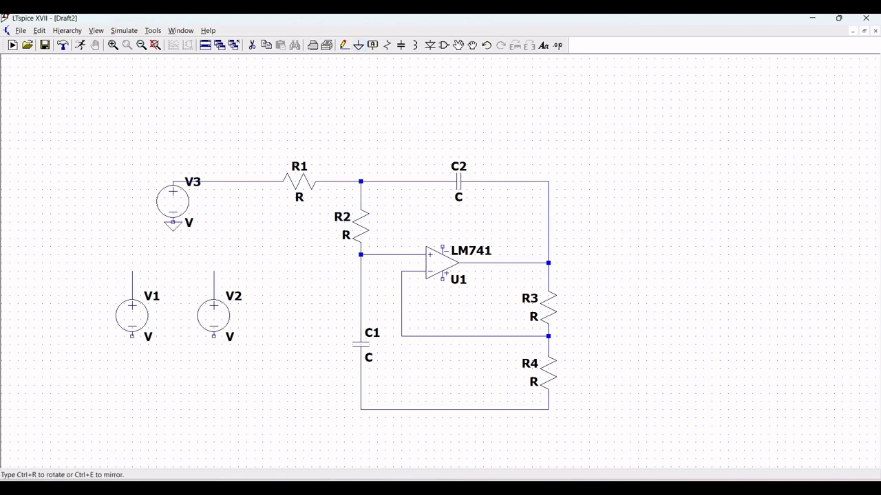
click(173, 222)
click(132, 337)
click(214, 337)
click(360, 411)
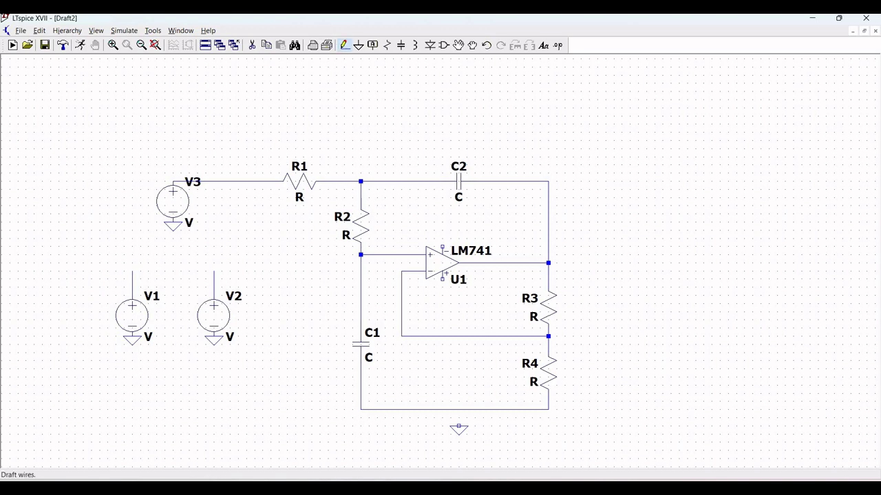
Wire the ground symbol below the circuit to the lower wire between C1 and R4.
click(344, 45)
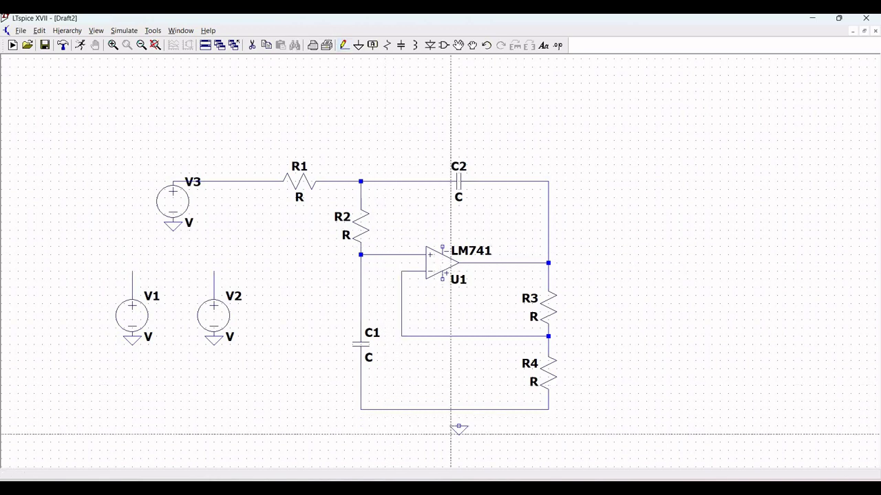
click(459, 426)
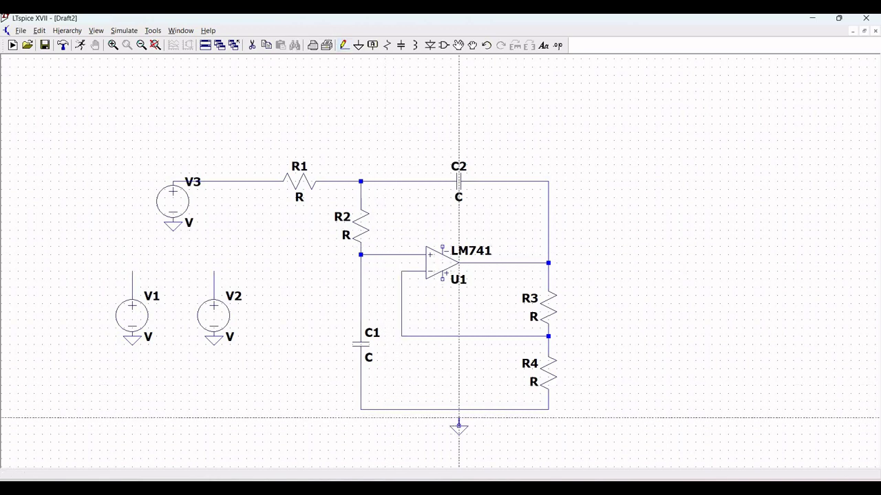
click(459, 409)
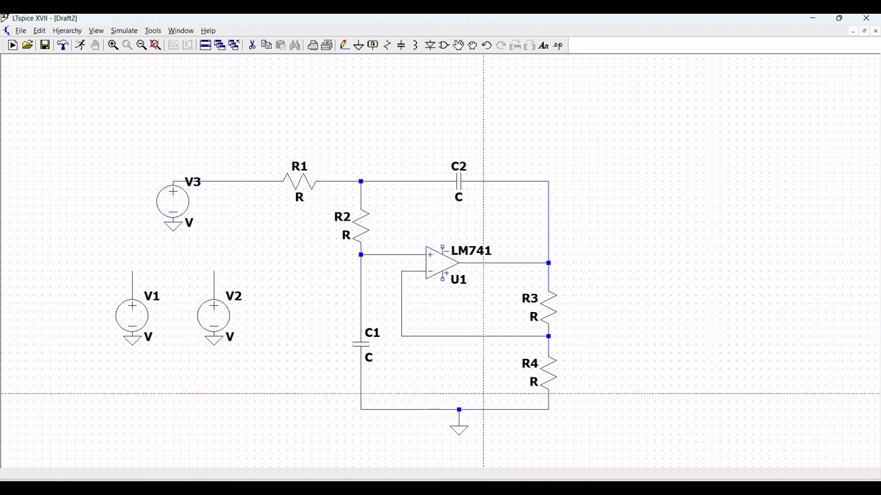
key(Escape)
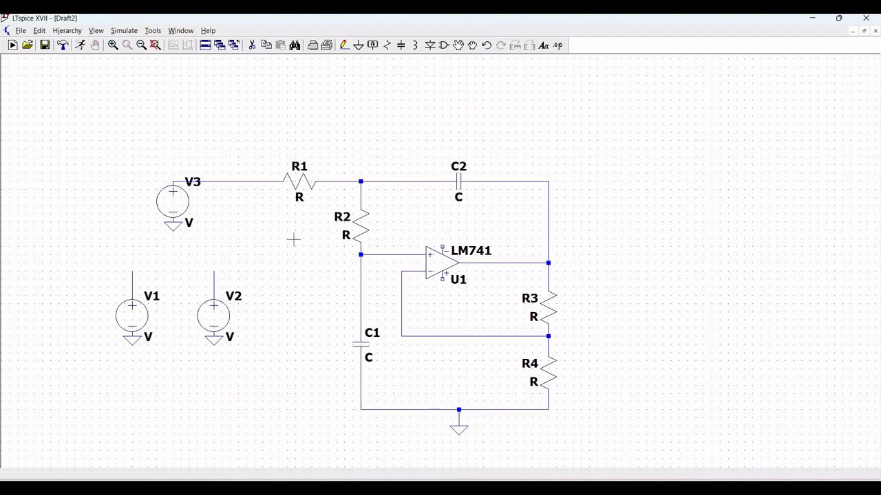
Set the resistances of R1 and R2 to 4.7k each.
right_click(304, 178)
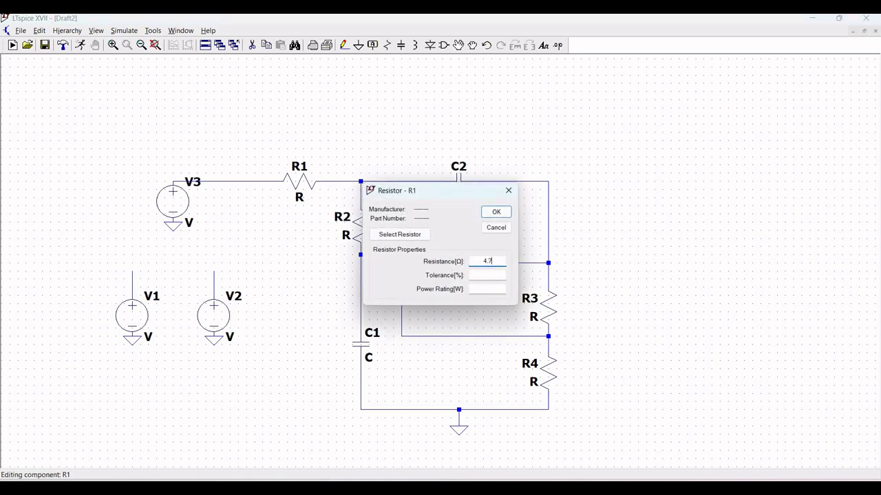
click(493, 212)
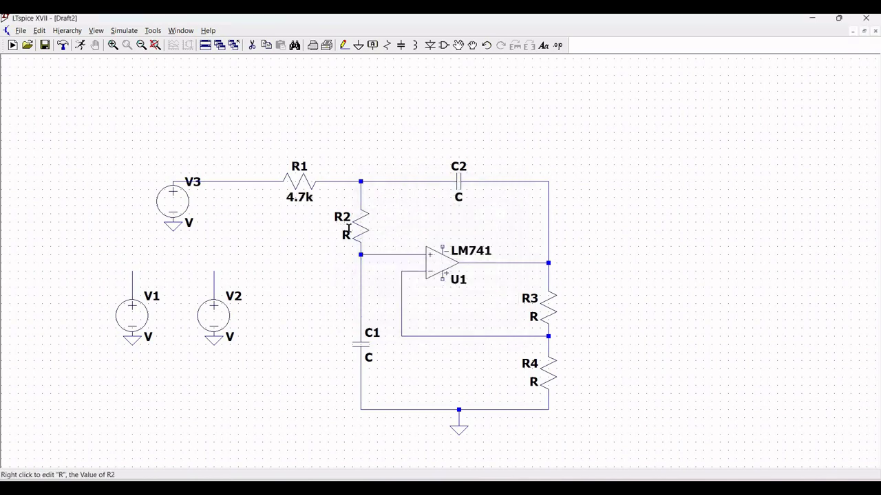
right_click(369, 230)
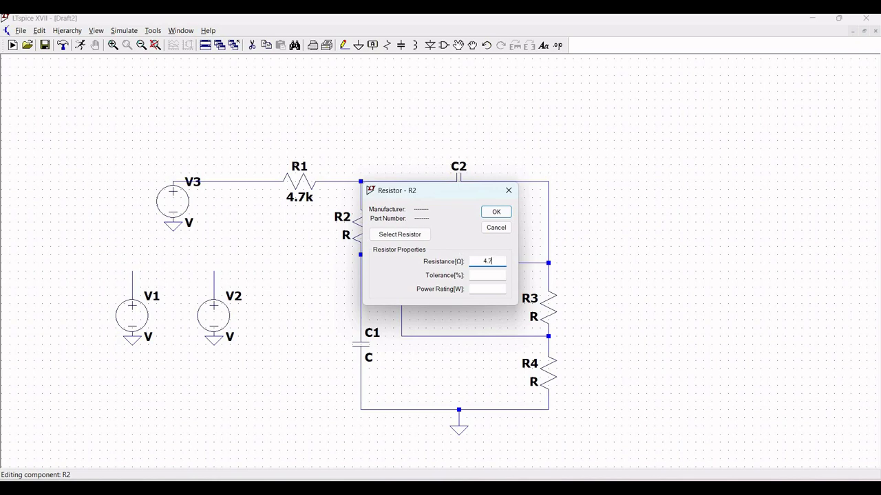
click(495, 212)
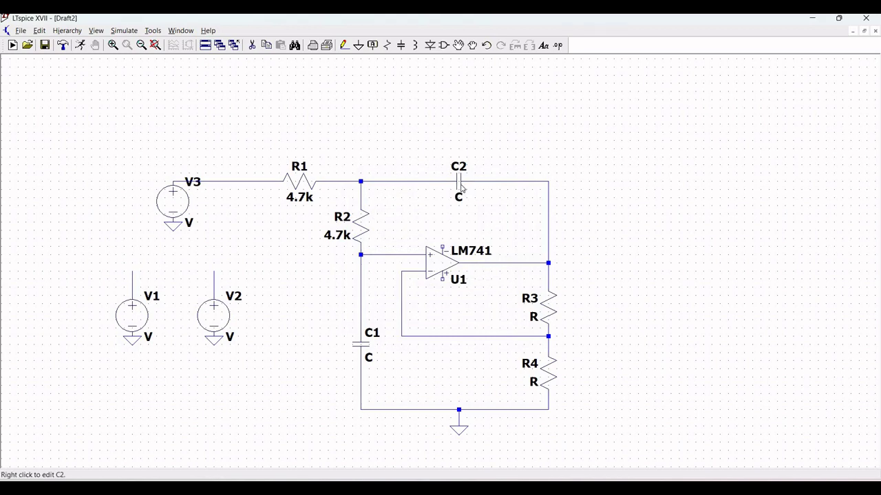
Set the capacitances of C2 and C1 to 0.01u each.
right_click(467, 186)
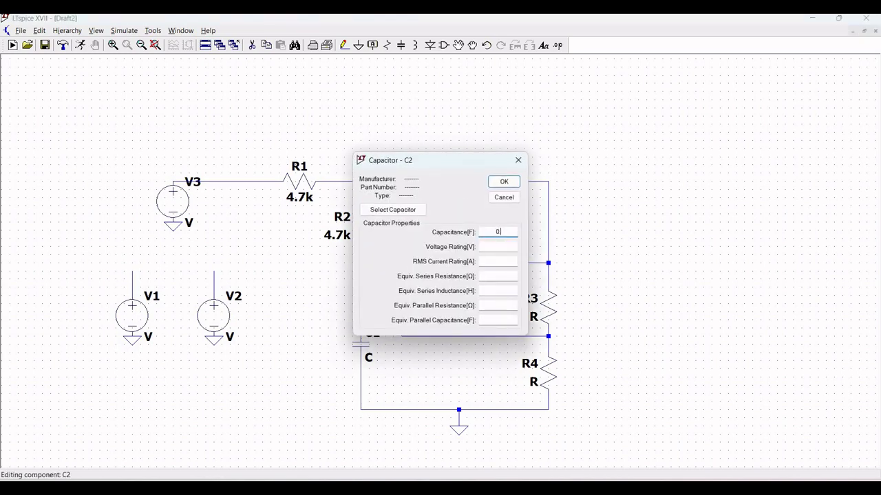
text(0.01u)
click(501, 181)
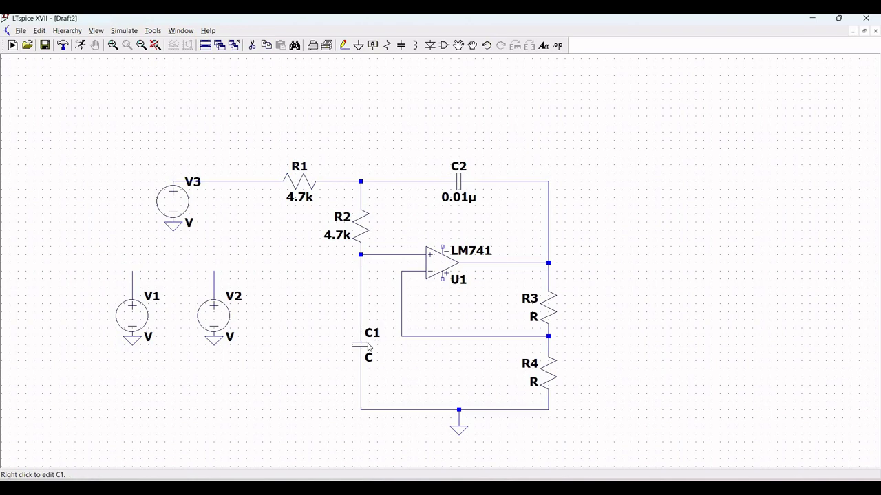
right_click(368, 346)
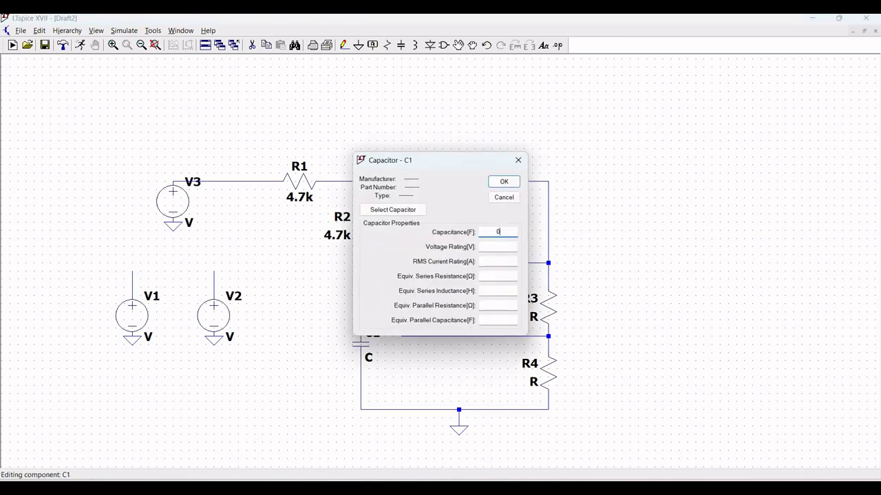
text(0.01u)
click(504, 183)
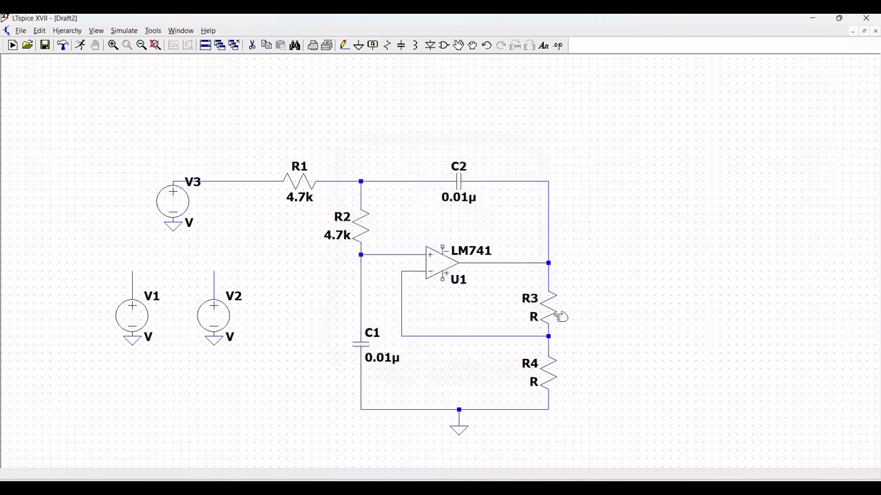
Set the resistance of R3 to 33k and of R4 to 56k.
right_click(555, 308)
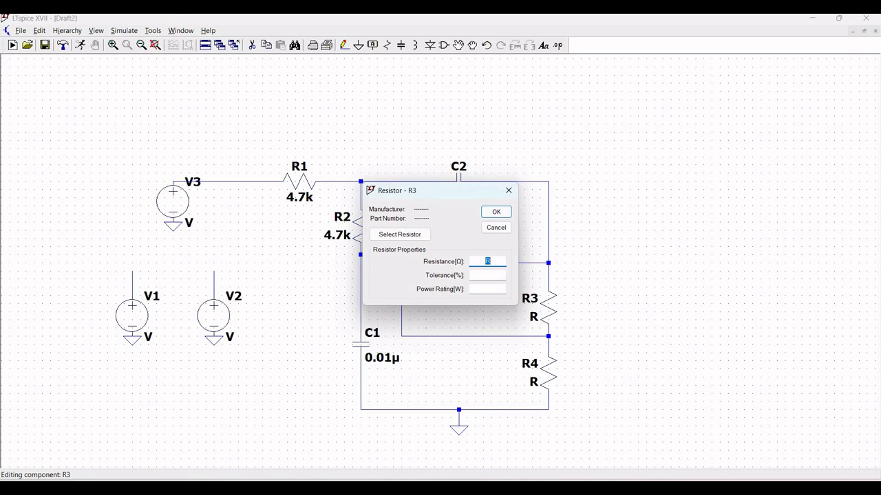
click(494, 212)
right_click(549, 372)
text(56k)
click(495, 211)
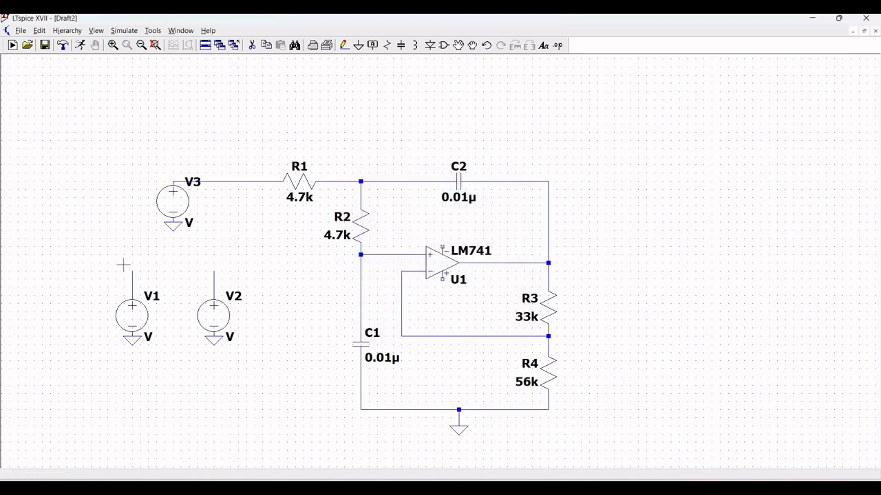
Set the DC value of voltage source V1 to 9 and of V2 to -9.
right_click(140, 316)
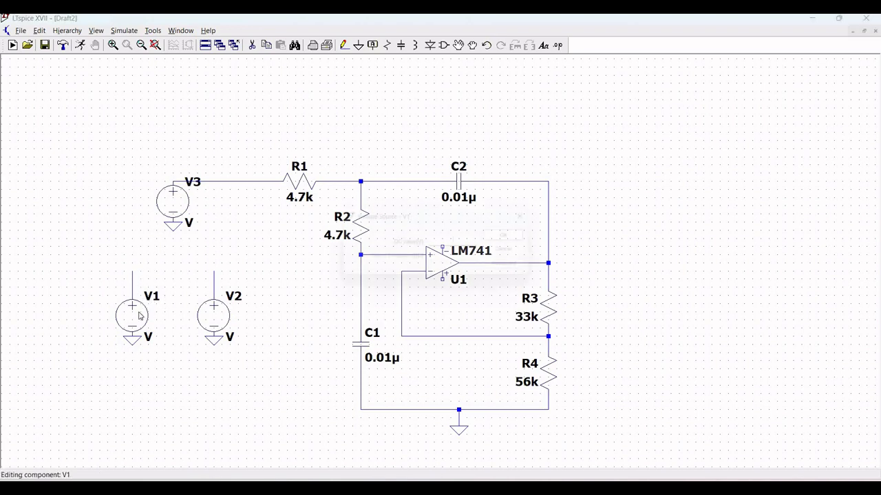
text(9)
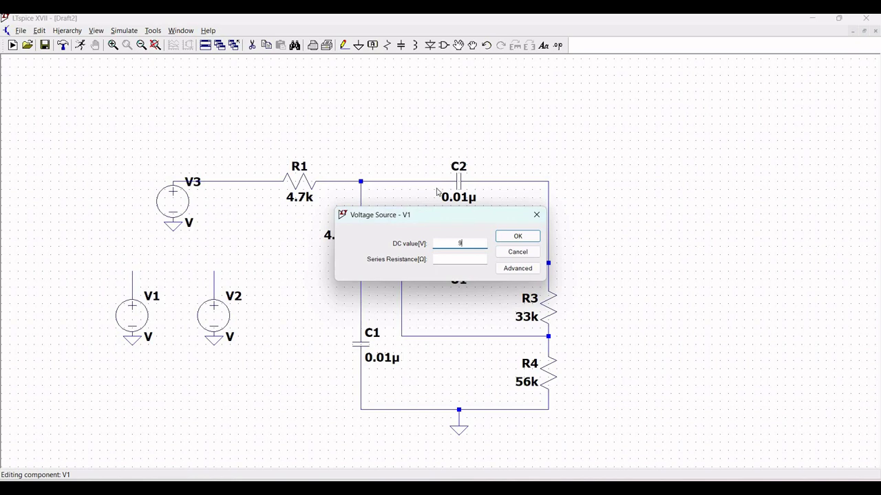
click(517, 236)
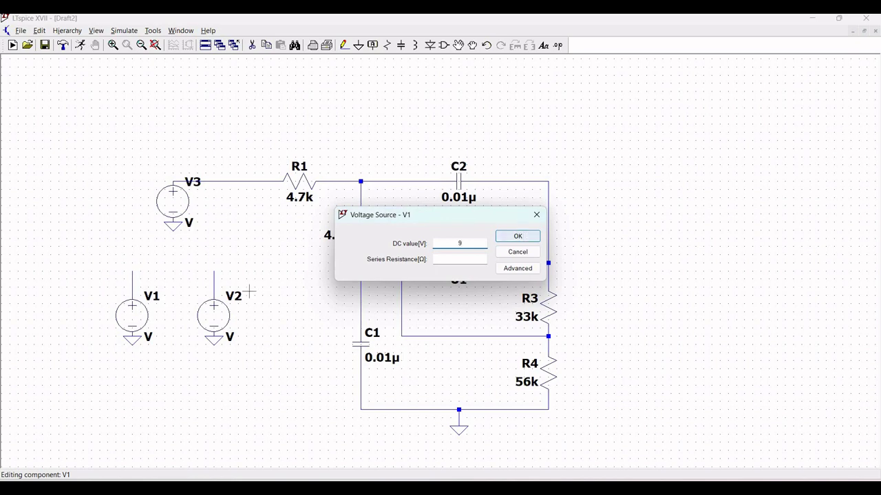
right_click(220, 318)
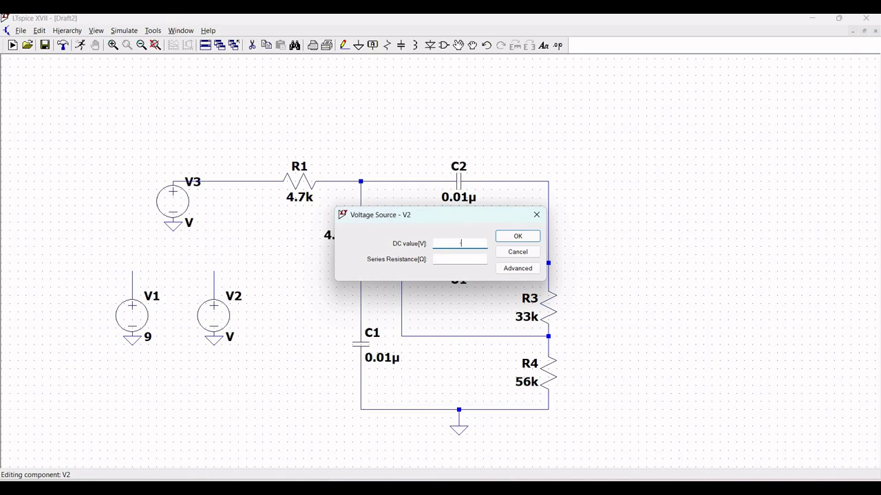
click(517, 236)
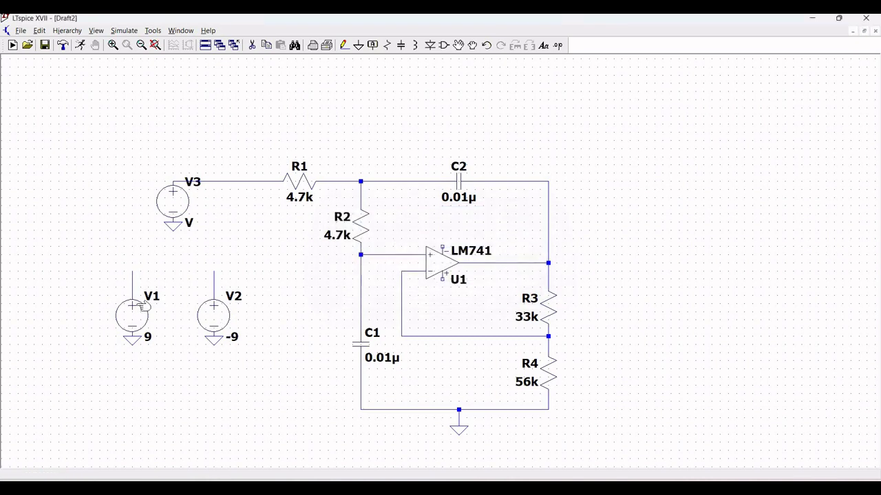
Rename voltage source V1 as Vcc and V2 as Vee.
right_click(152, 298)
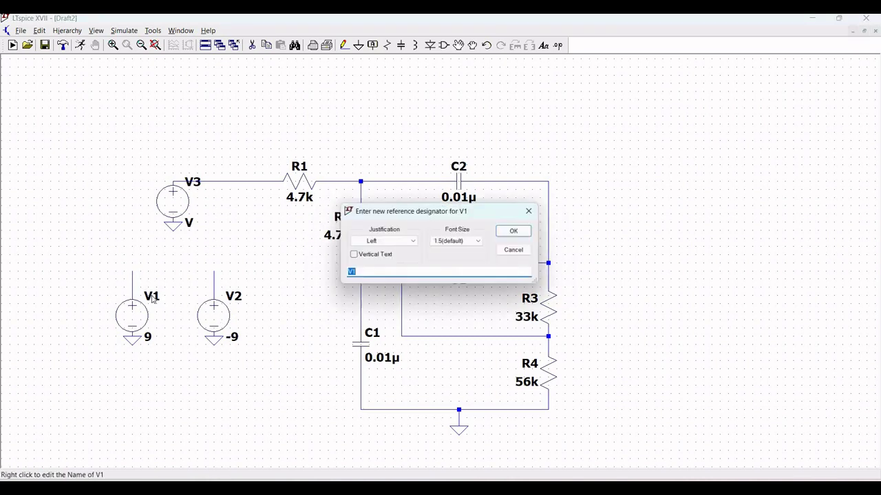
text(Vcc)
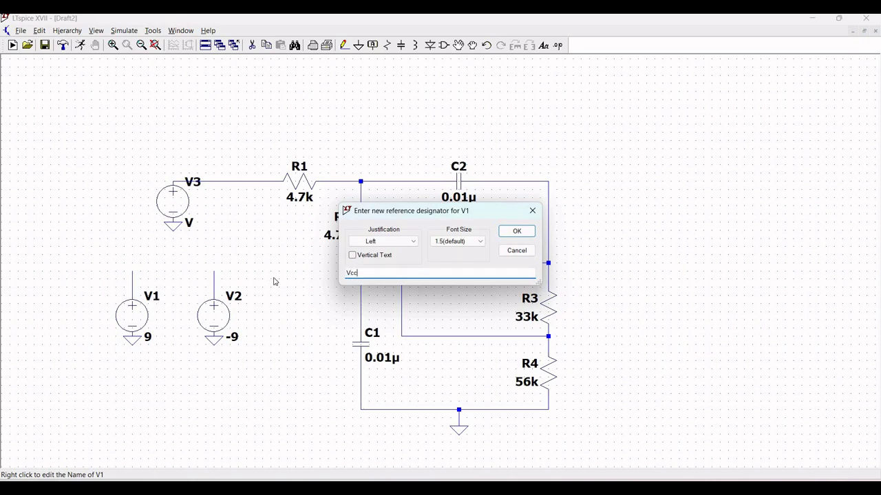
click(522, 233)
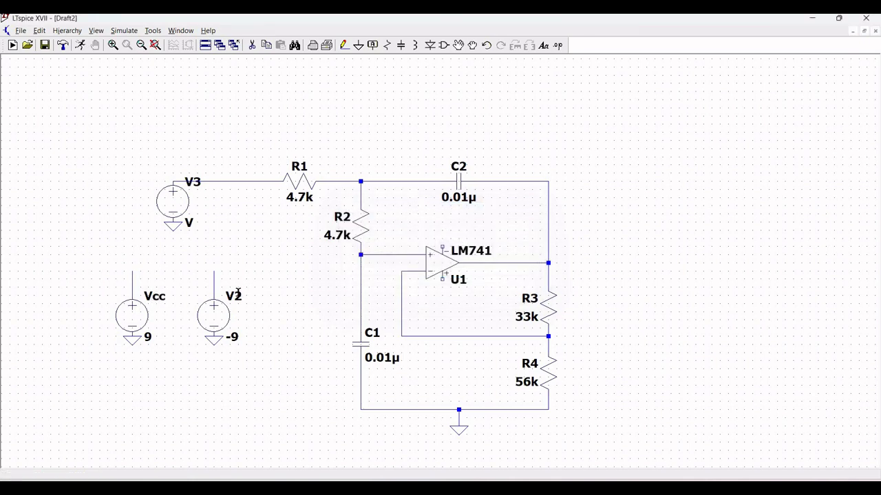
right_click(235, 298)
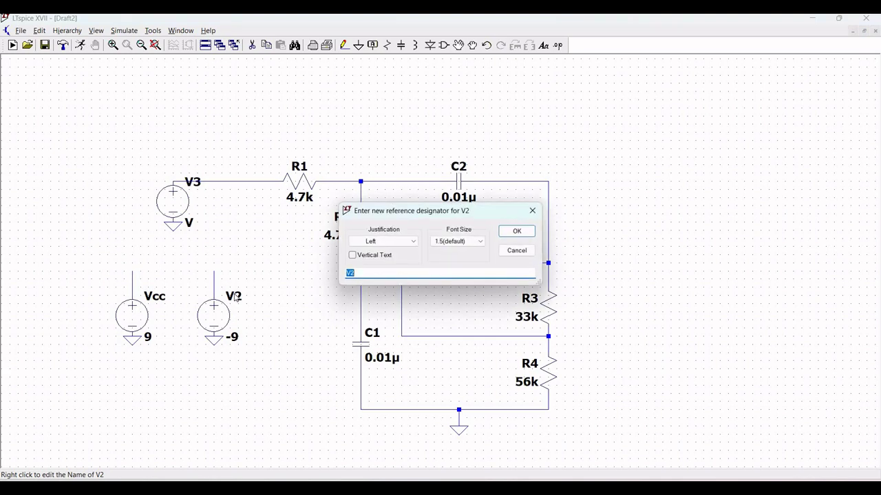
text(Vee)
click(517, 231)
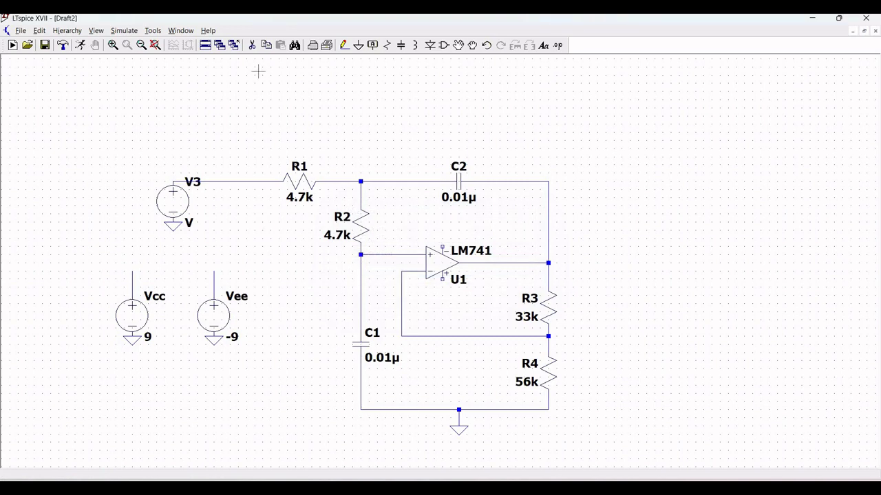
Place a net label Vcc on the upper end of the wire stub above the 9 V source.
click(372, 54)
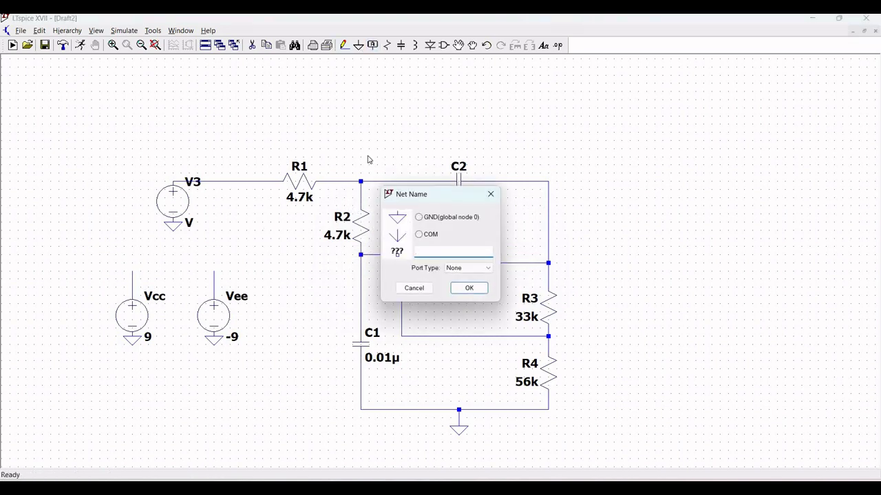
text(Vcc)
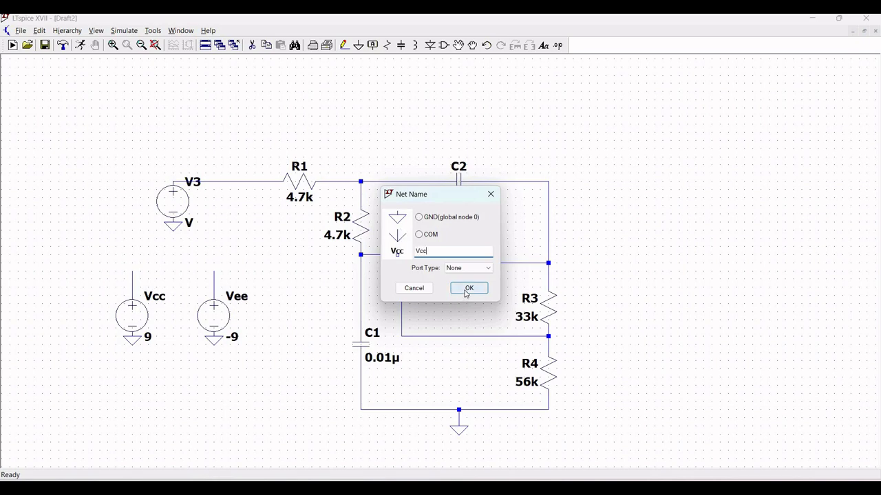
click(470, 287)
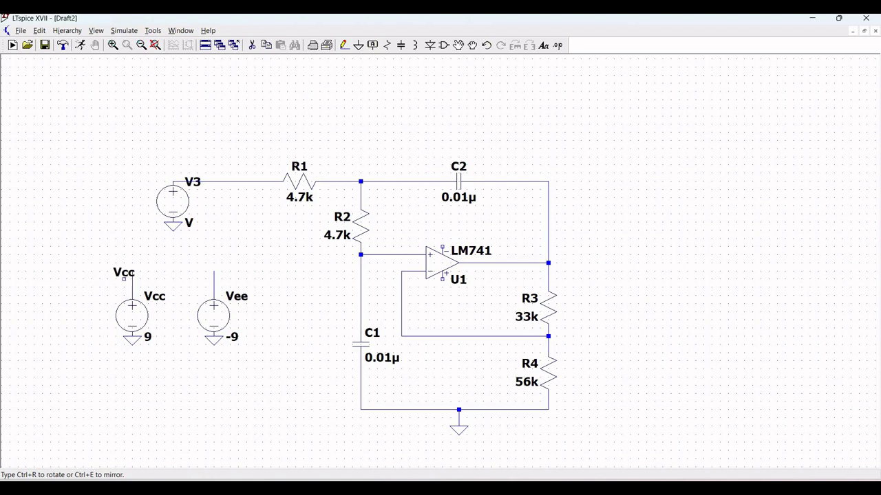
click(132, 271)
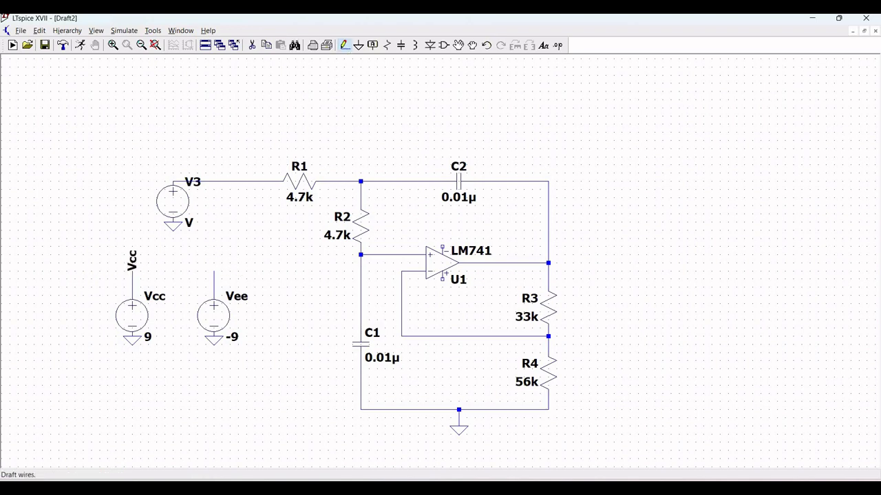
Draw short vertical wire stubs from the op-amp's two supply pins, one upward and one downward.
click(344, 45)
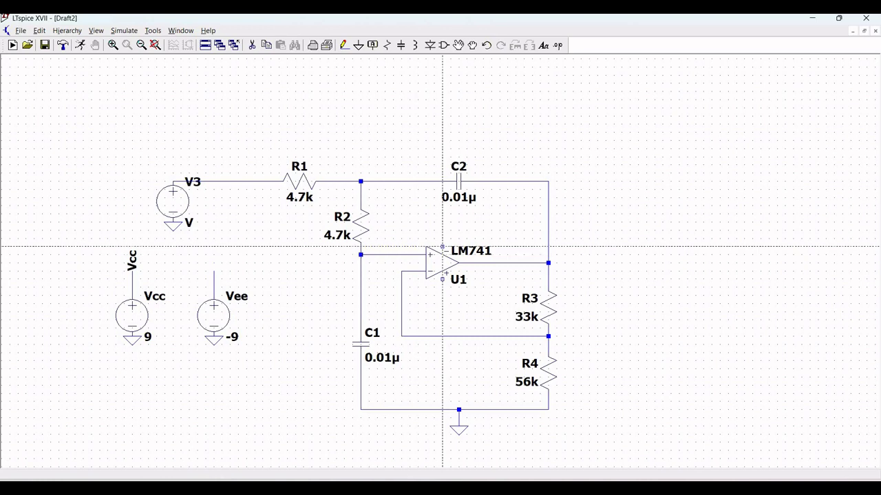
click(442, 246)
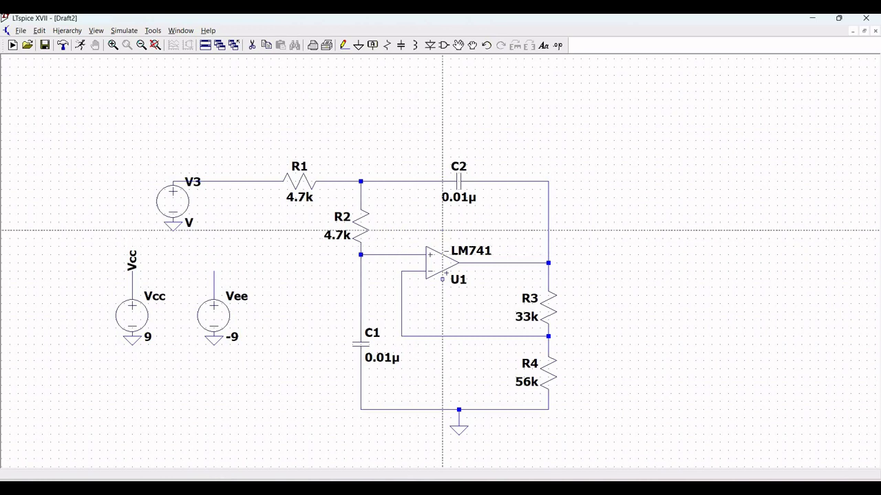
click(443, 231)
right_click(443, 231)
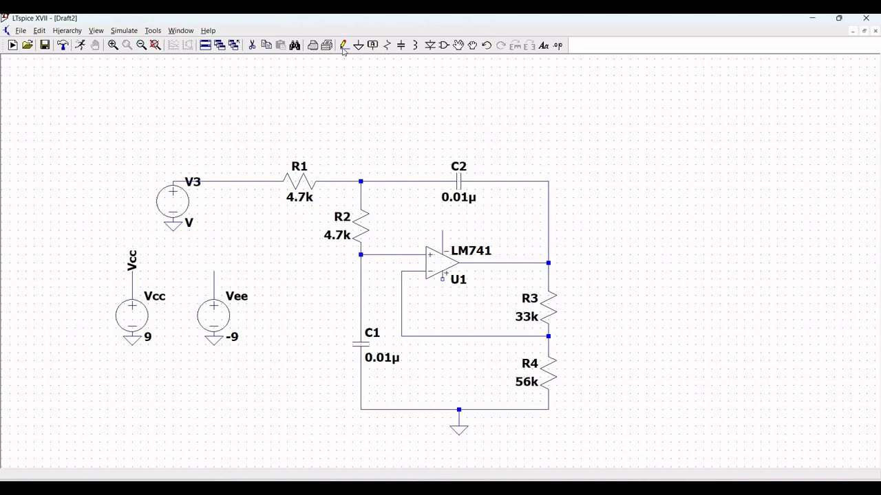
key(F3)
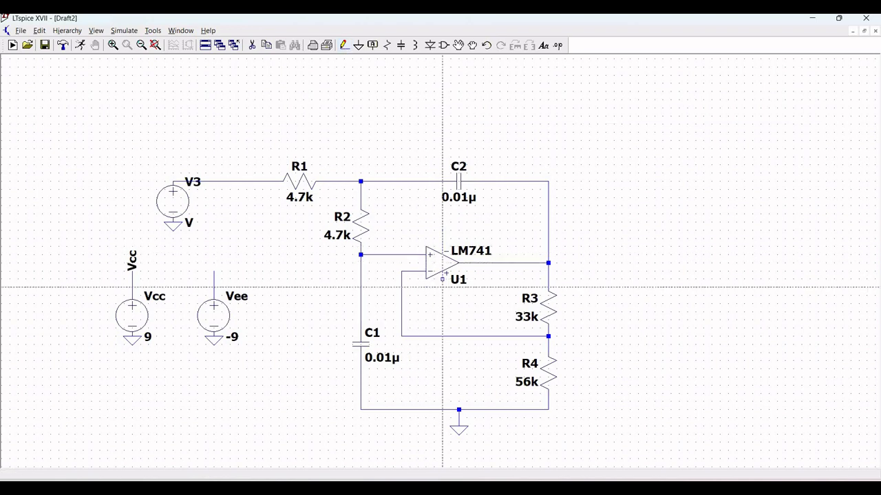
click(442, 279)
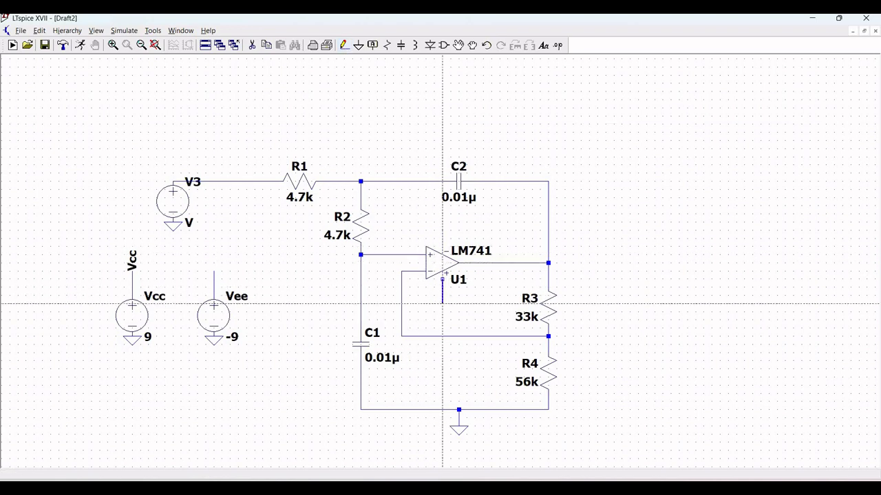
click(442, 303)
key(Escape)
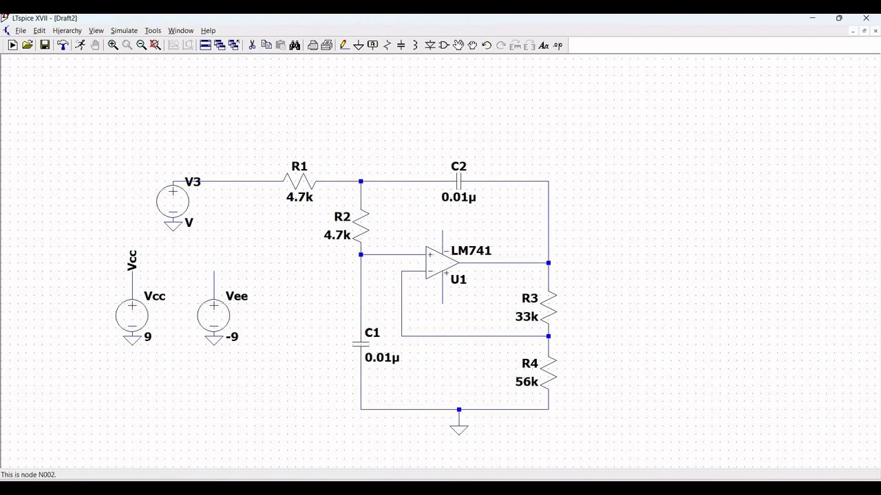
Place net labels Vee on the stub above the -9 V source and on the op-amp's upper supply stub.
click(373, 44)
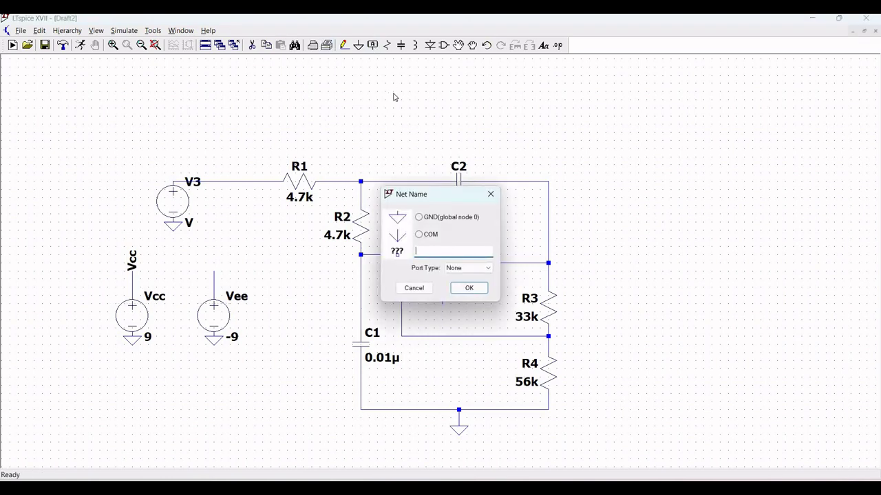
text(Vee)
click(467, 287)
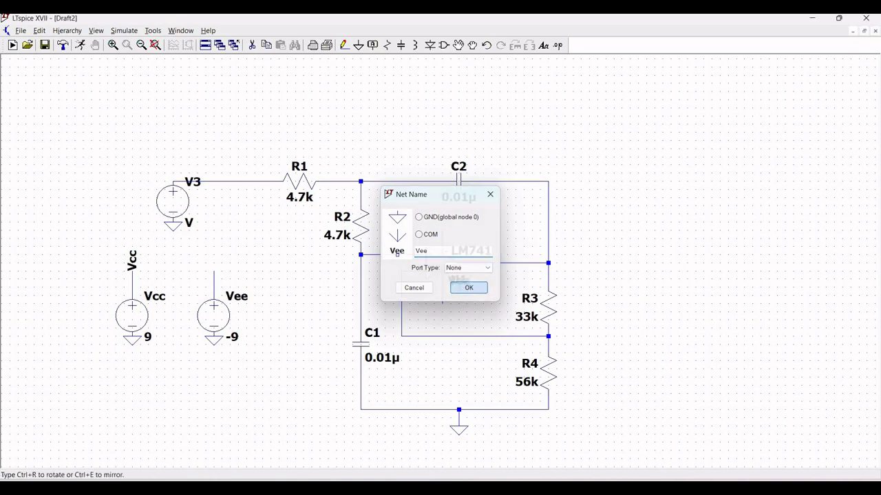
click(214, 271)
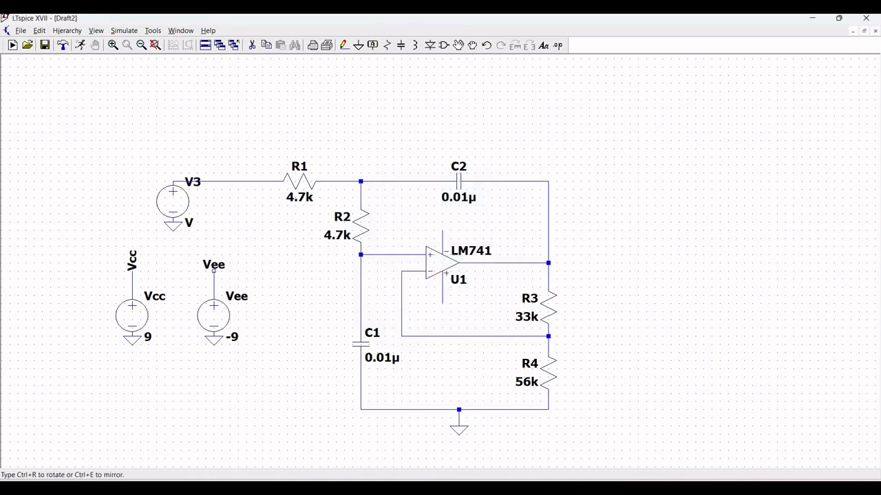
click(213, 270)
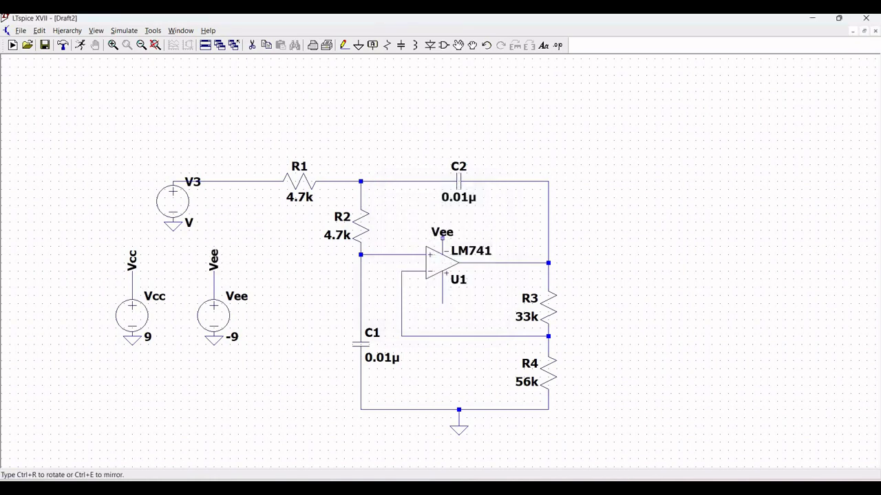
click(442, 229)
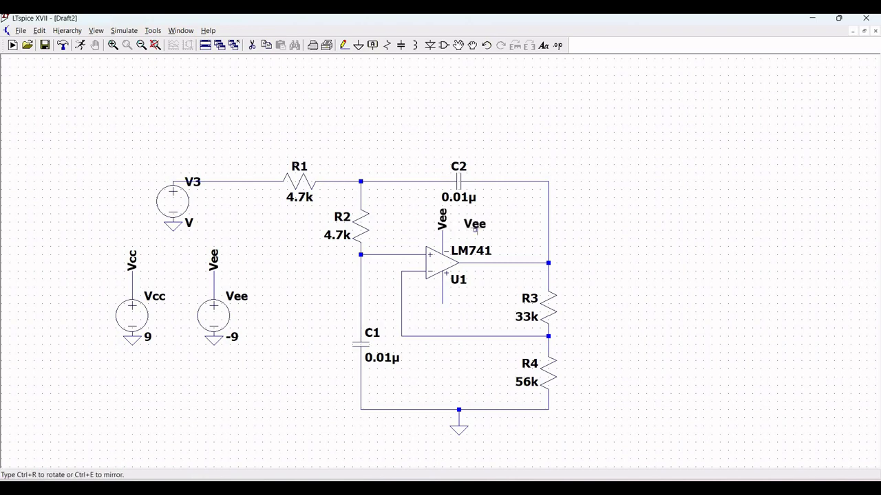
Place a net label Vcc on the end of the op-amp's lower supply stub.
right_click(475, 230)
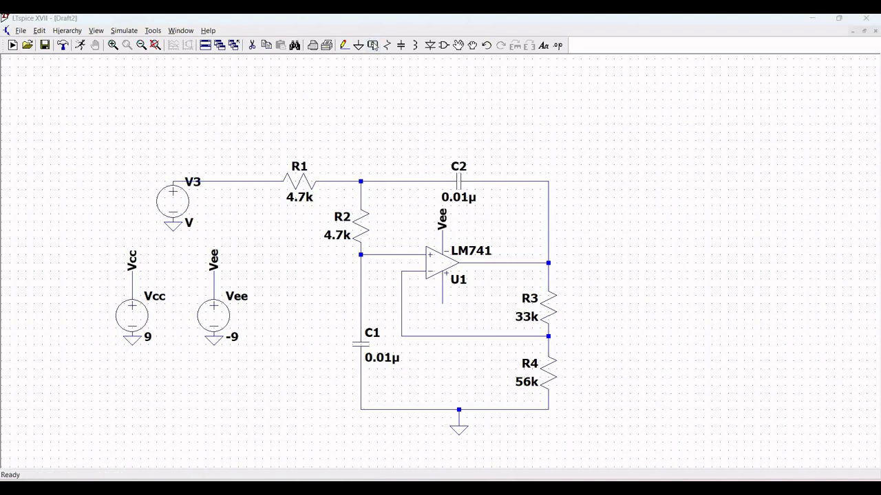
click(373, 45)
text(Vcc)
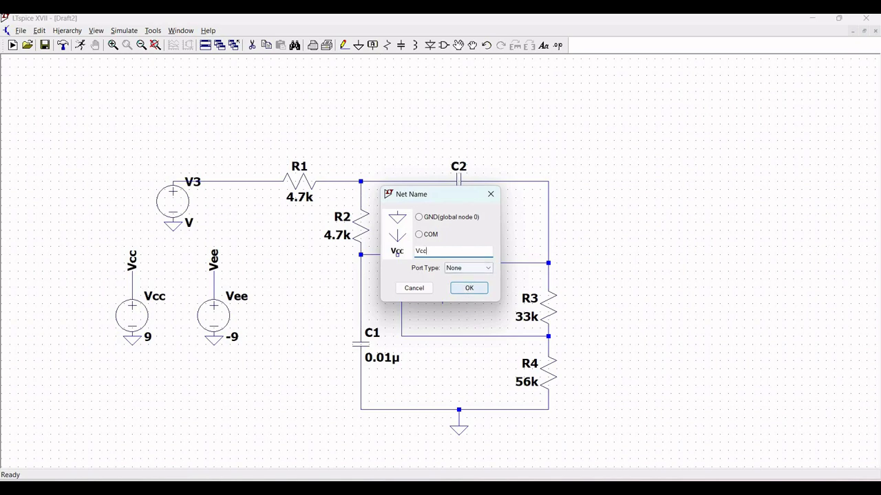
click(468, 288)
key(ctrl+r)
click(441, 304)
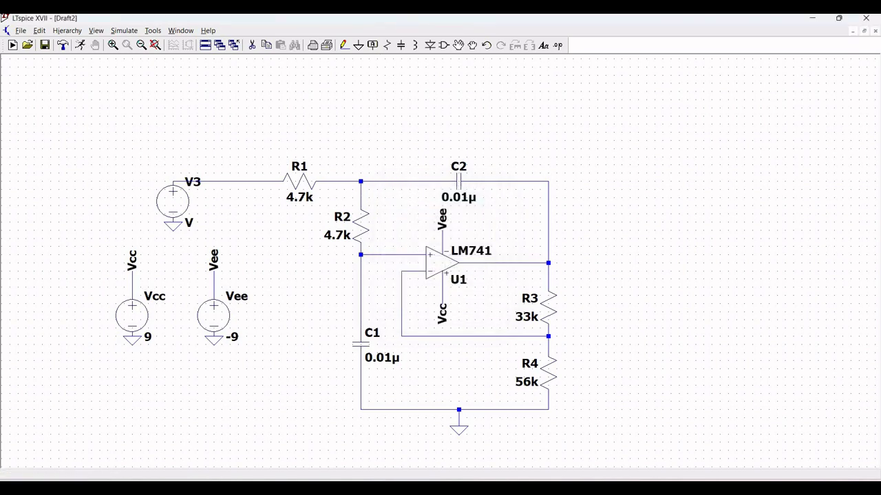
key(Escape)
Start a SPICE AC analysis command with a linear sweep type.
click(40, 31)
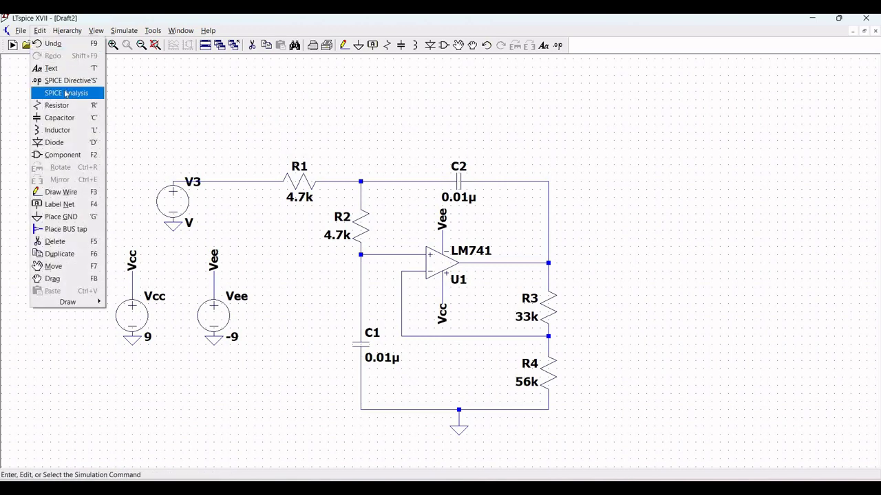
click(65, 93)
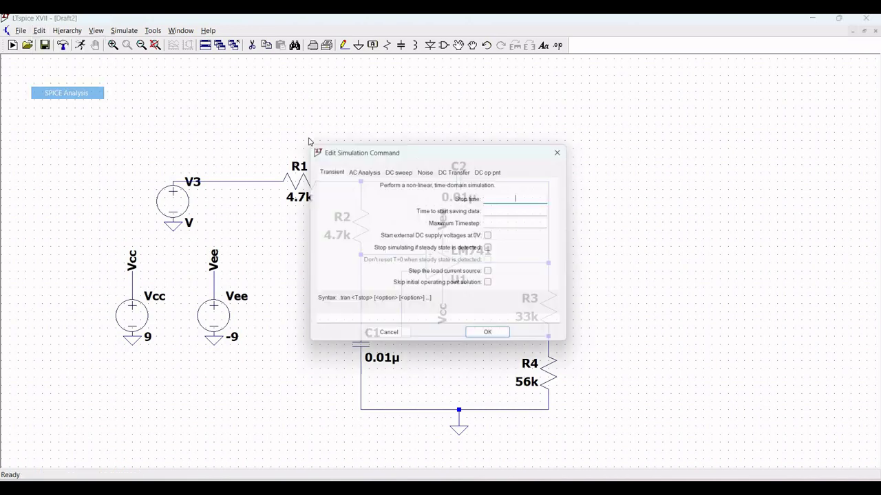
click(361, 169)
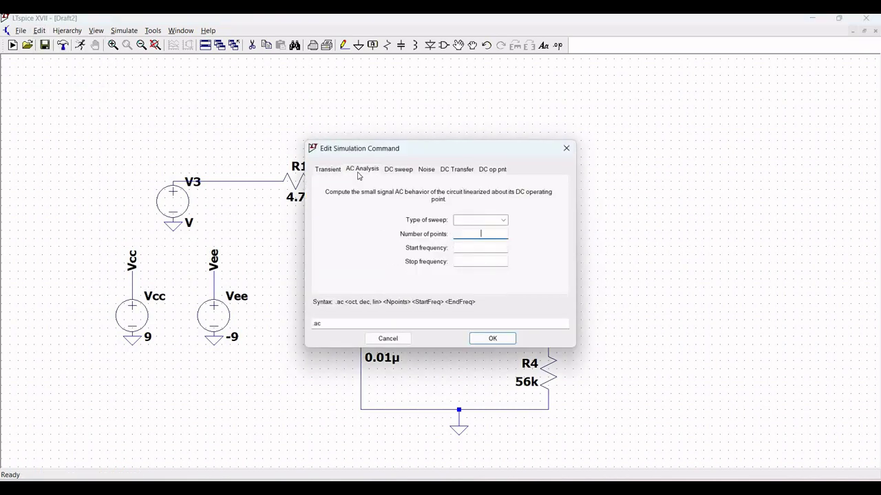
click(505, 220)
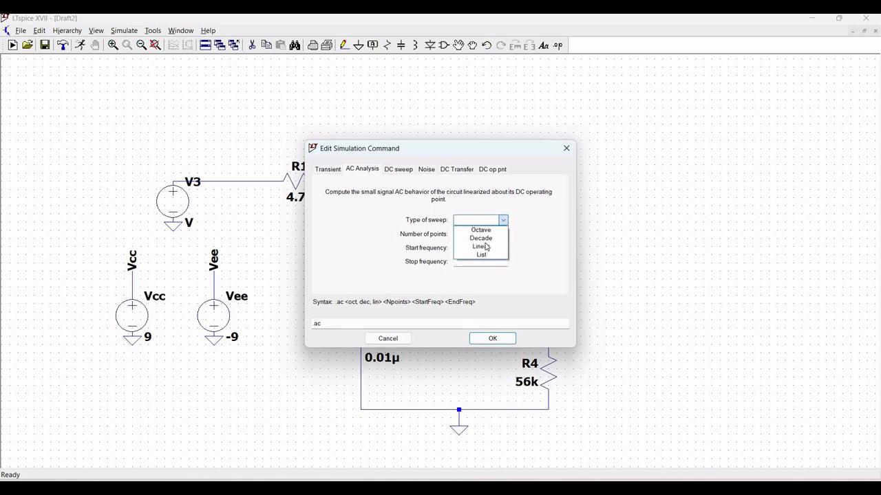
click(484, 248)
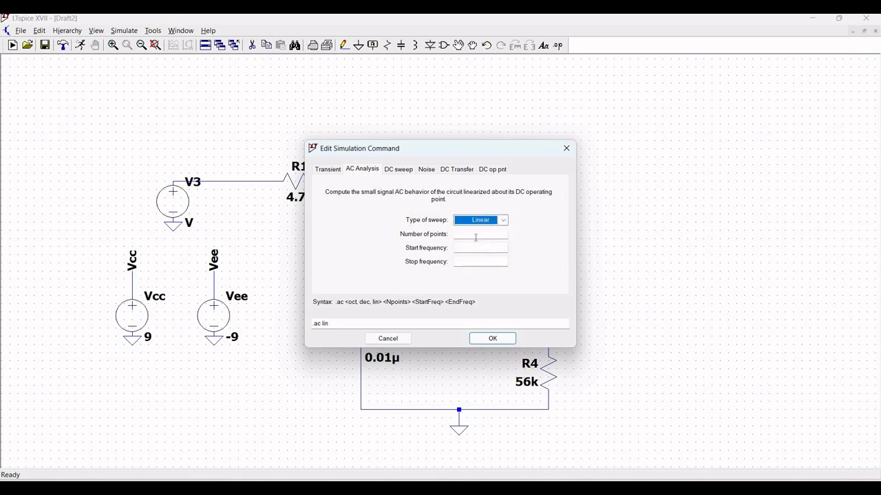
Set the AC sweep to 20 points from 0.1 to 10k and place its directive above the circuit.
click(475, 237)
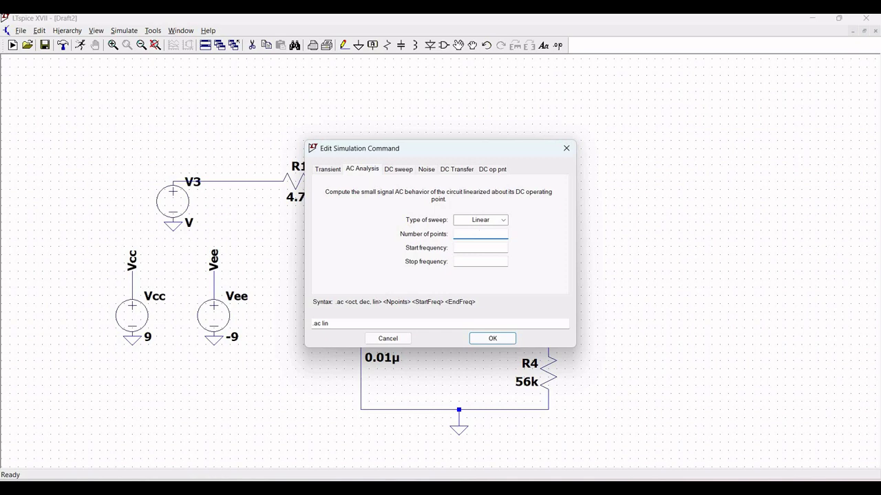
click(490, 246)
text(0.1)
click(490, 260)
text(10k)
click(506, 340)
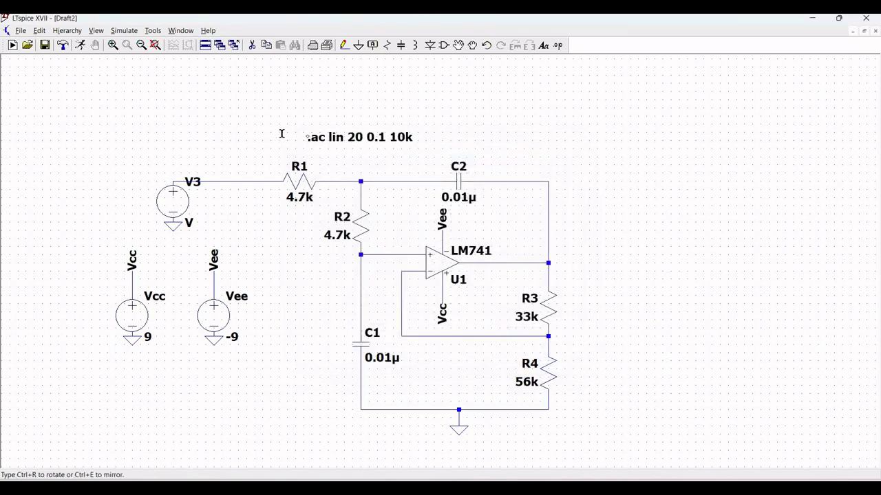
click(282, 134)
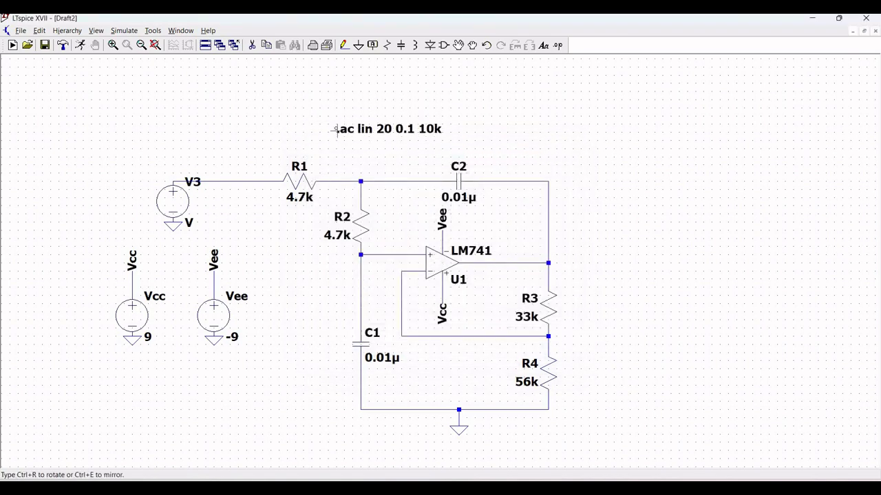
click(331, 133)
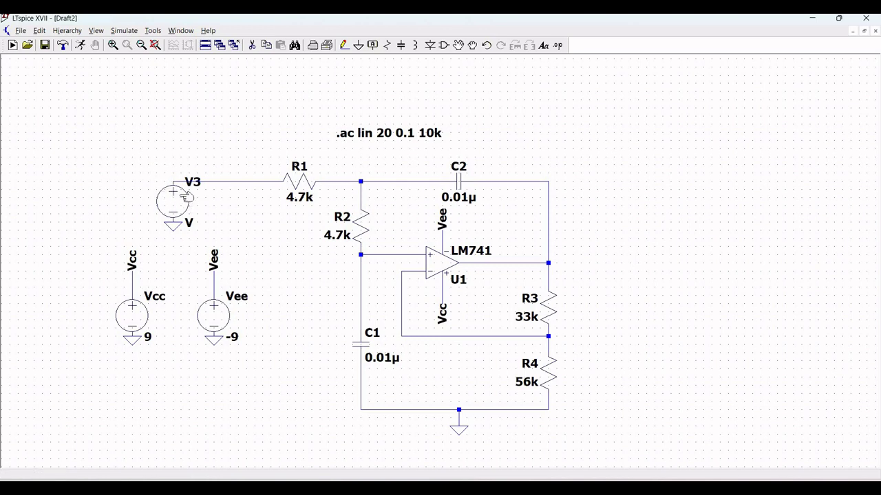
Define source V3 as a sine with 0 V offset, 1 V amplitude and 1k frequency, and set its small-signal AC amplitude to 1.
right_click(185, 197)
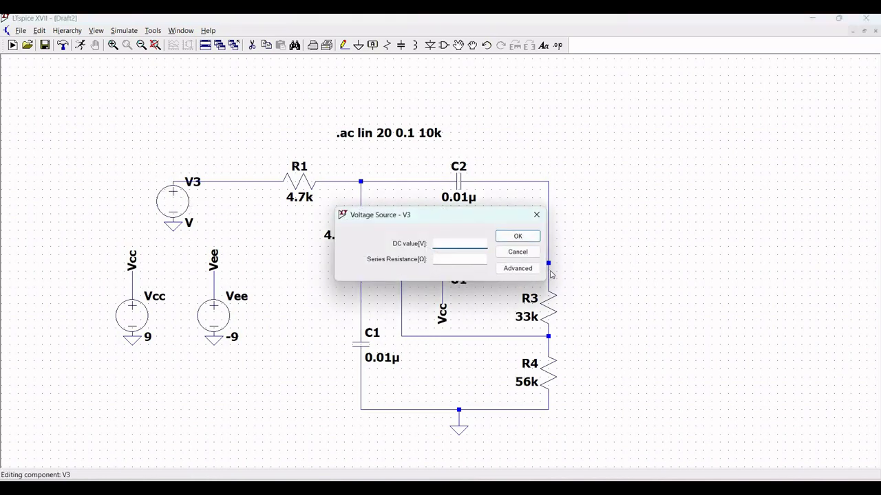
click(518, 268)
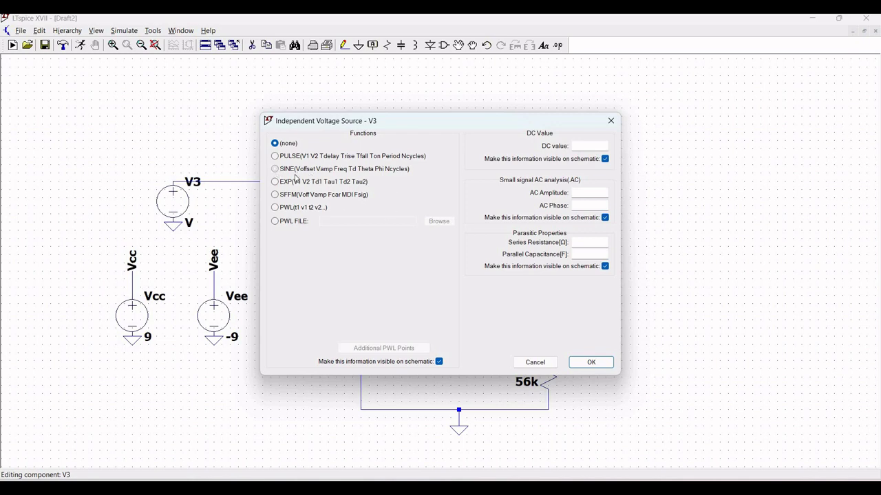
click(275, 169)
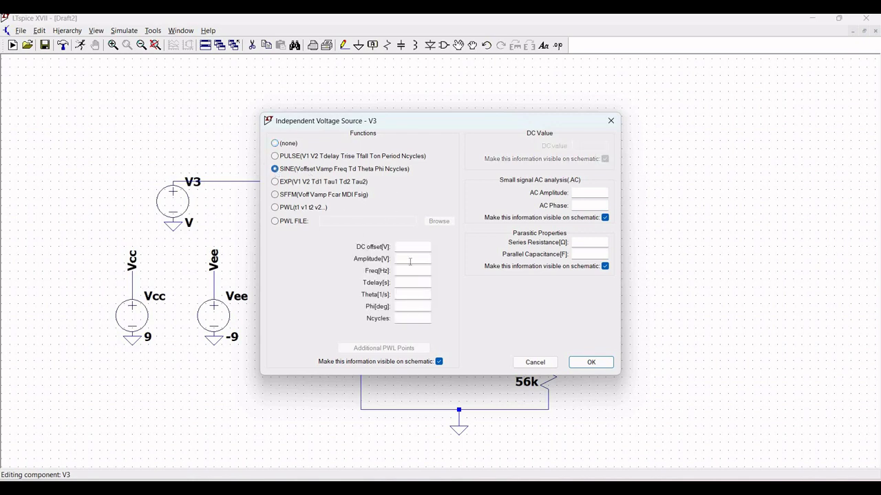
click(410, 246)
click(412, 259)
click(425, 271)
text(1k)
click(591, 192)
text(1)
click(591, 363)
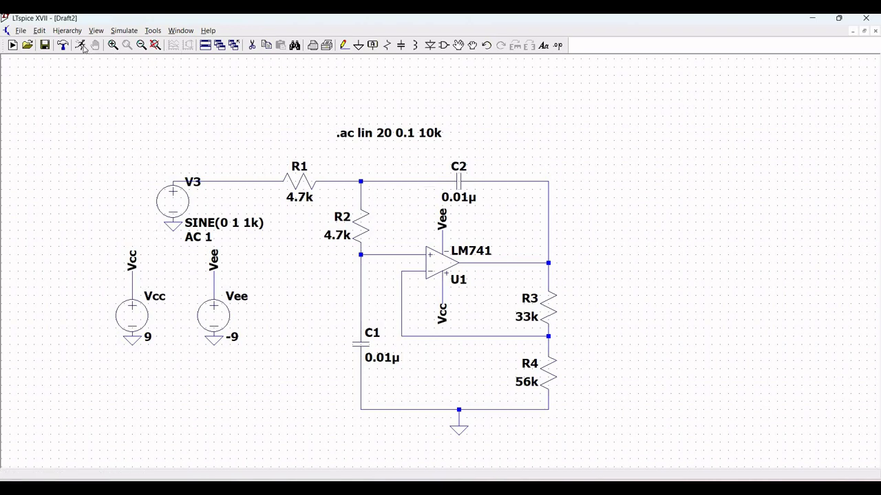
Run the AC simulation and plot the voltage at the op-amp's output node.
click(82, 47)
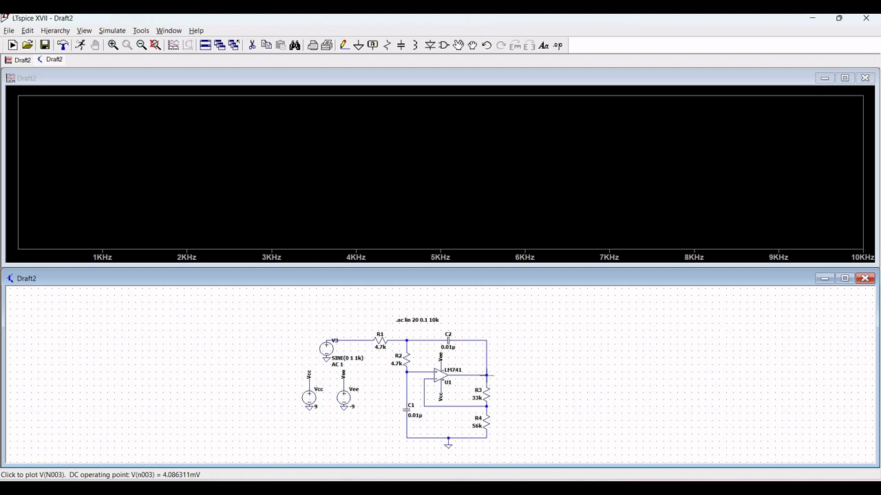
click(489, 374)
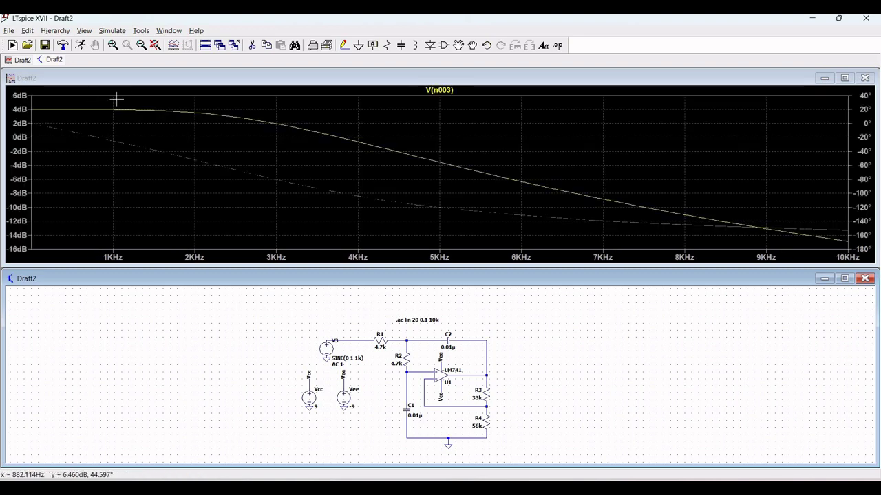